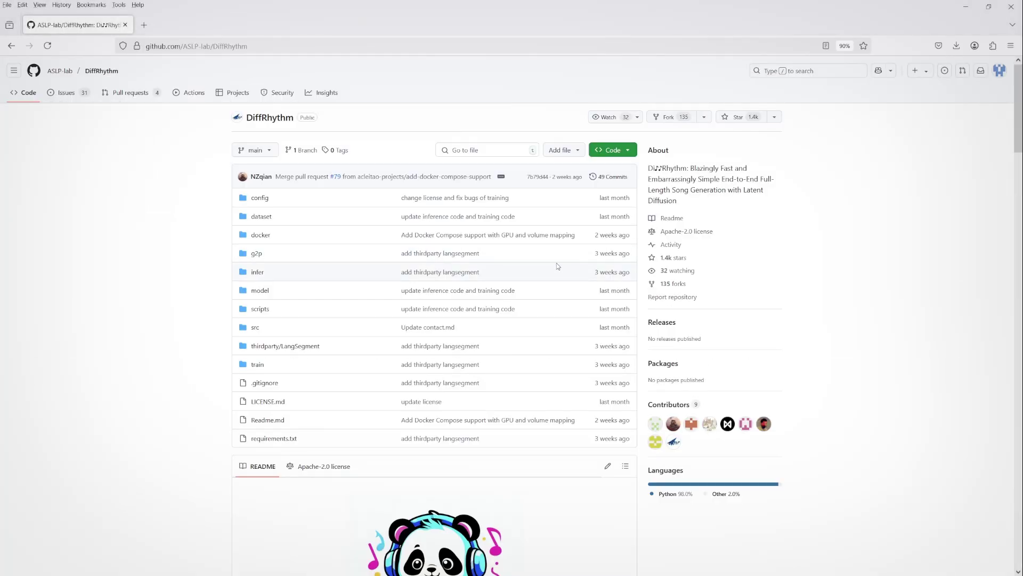
Open the DiffRhythm demo space on Hugging Face Spaces.
scroll(872, 264, down, 7)
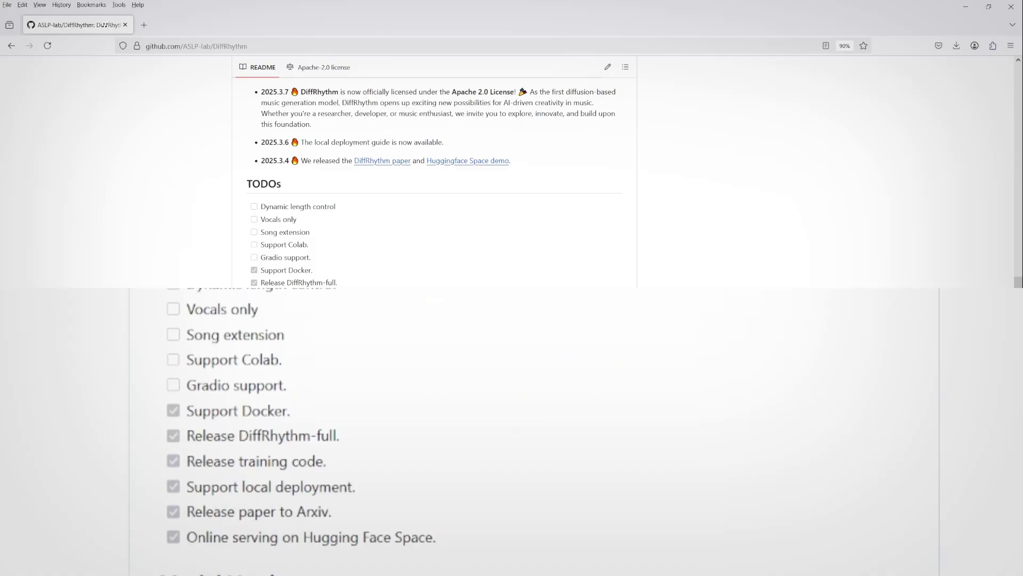
scroll(917, 327, down, 3)
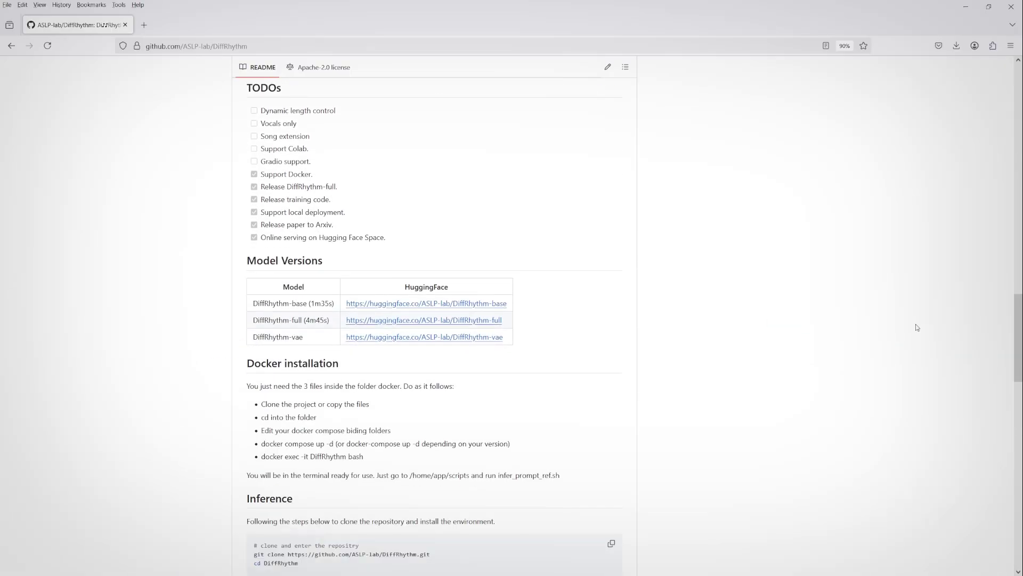
scroll(917, 327, down, 8)
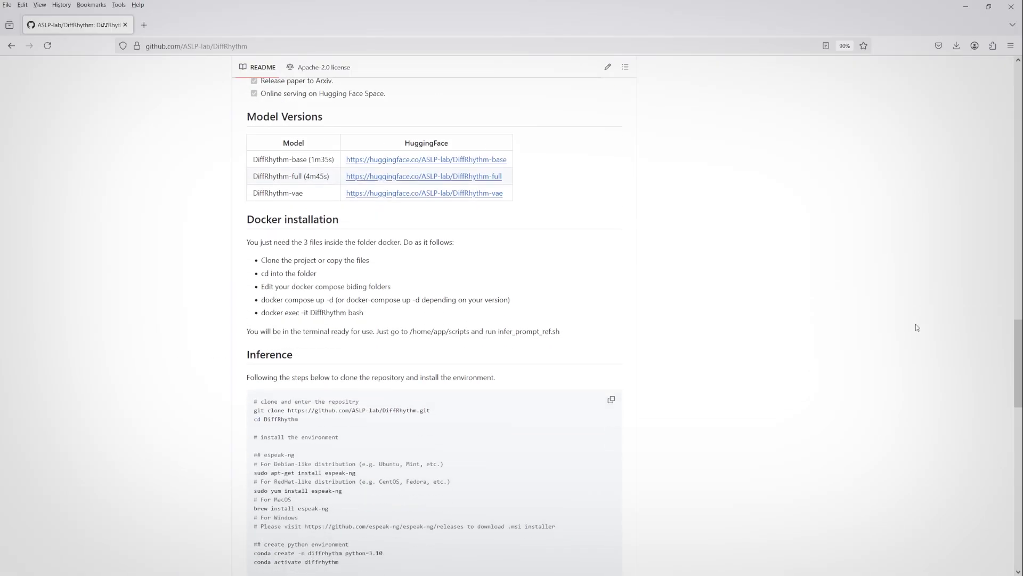
scroll(916, 328, down, 9)
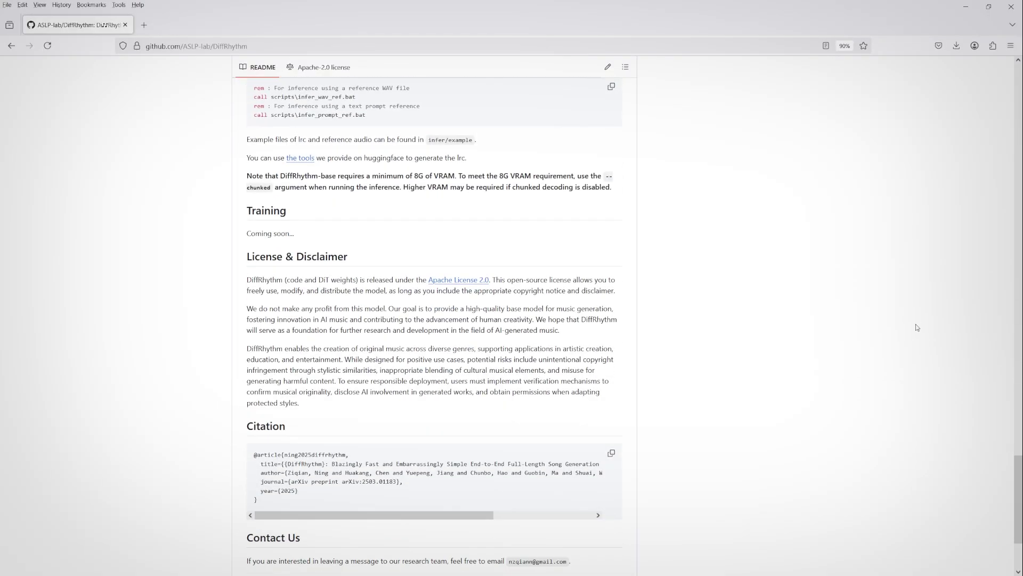
scroll(469, 241, up, 18)
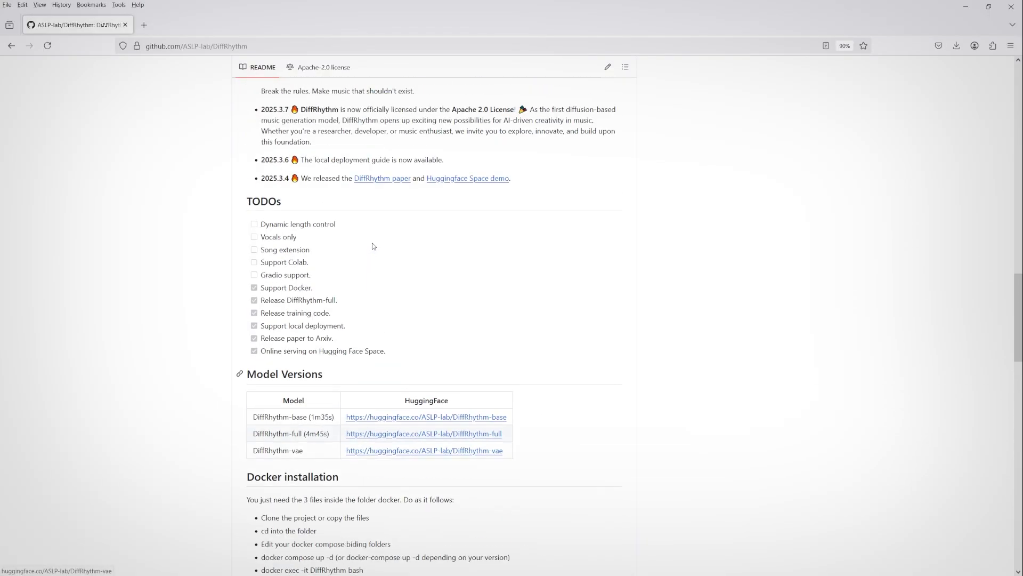
scroll(374, 246, up, 10)
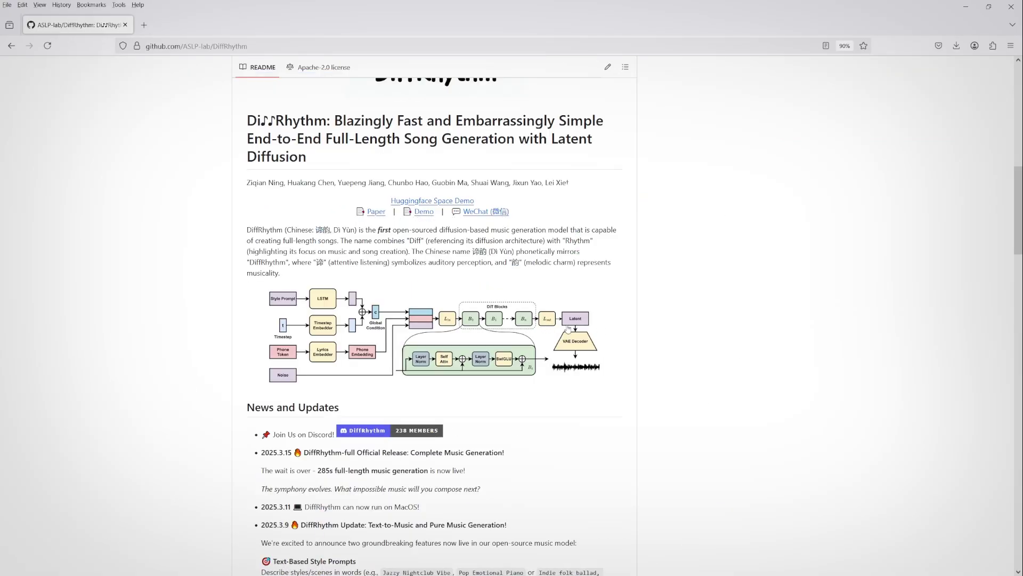
scroll(362, 293, up, 5)
scroll(362, 292, up, 6)
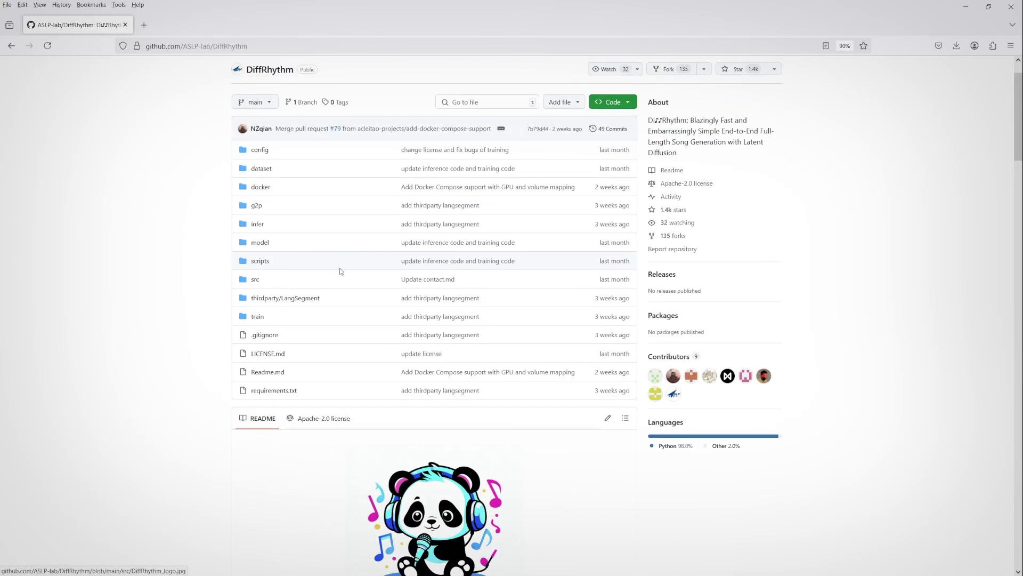
scroll(216, 240, down, 6)
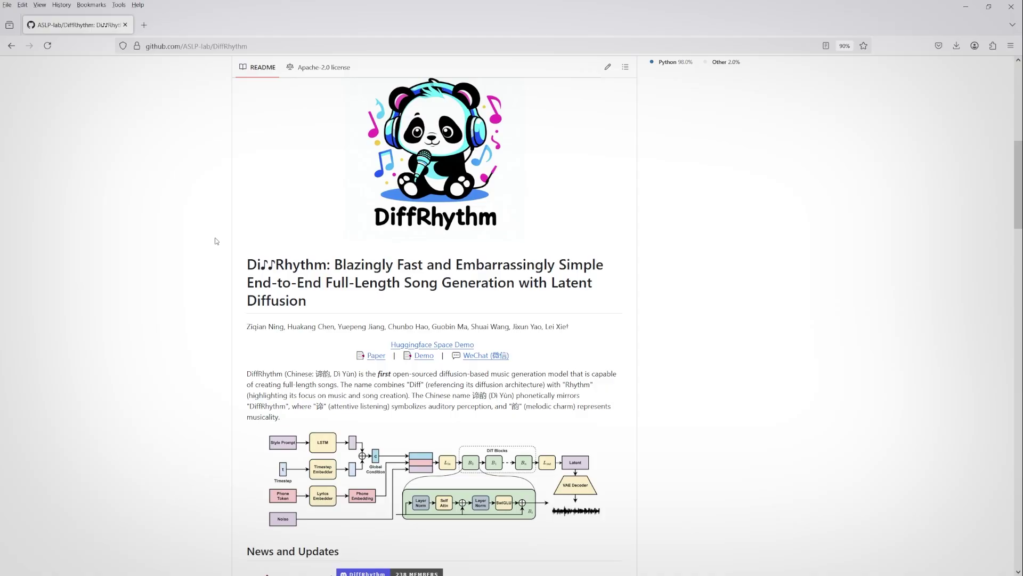
click(407, 344)
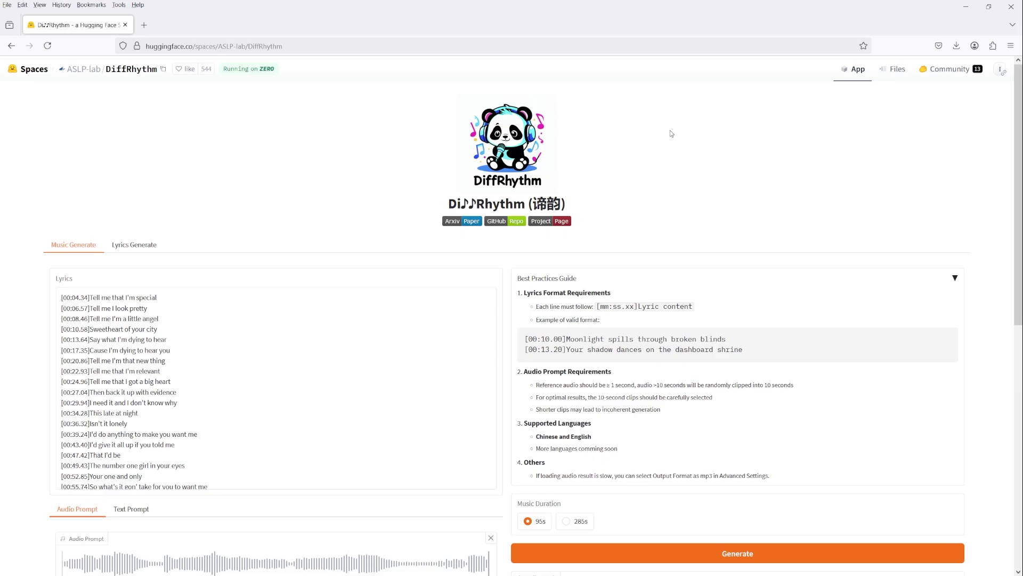
Play the demo's example Audio Prompt, preview the Lyrics Generate tab, then return to Music Generate.
scroll(670, 130, down, 3)
scroll(670, 130, up, 1)
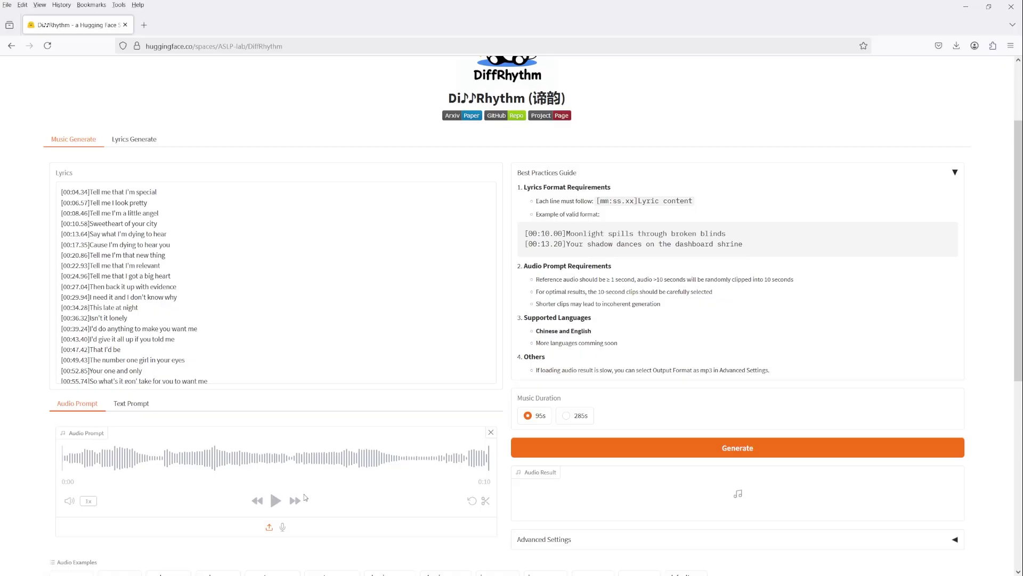
click(276, 499)
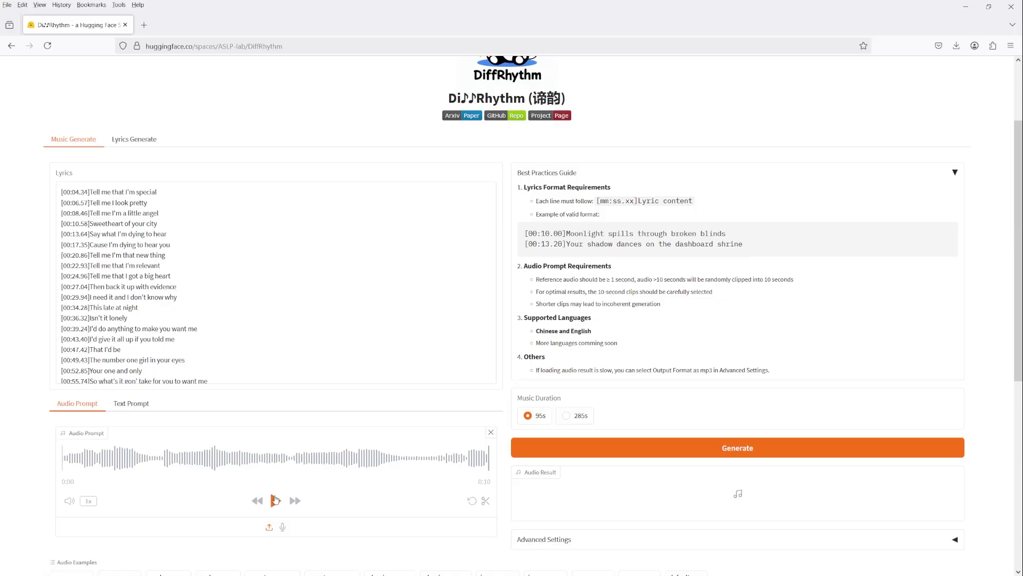
click(118, 136)
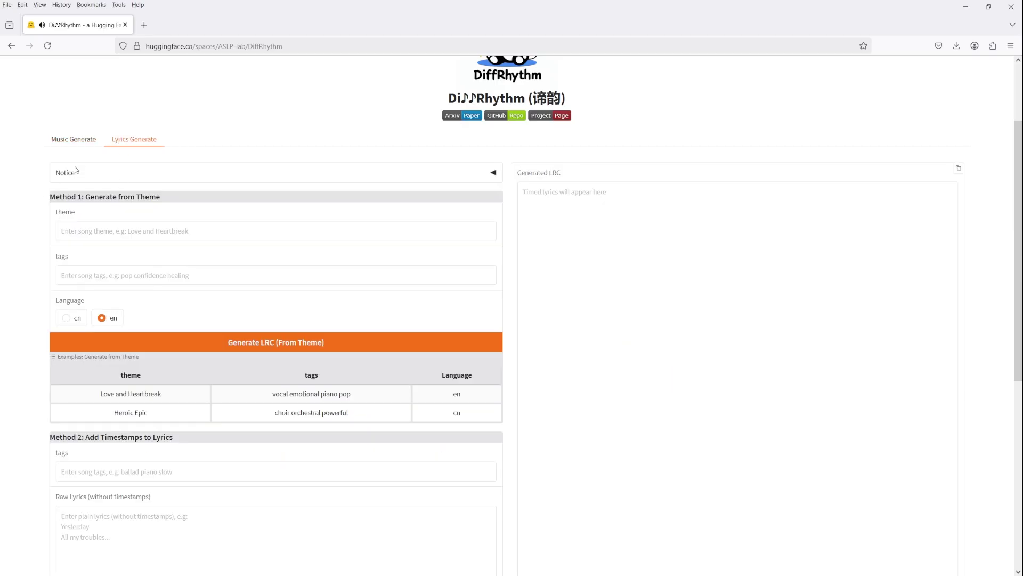
click(82, 146)
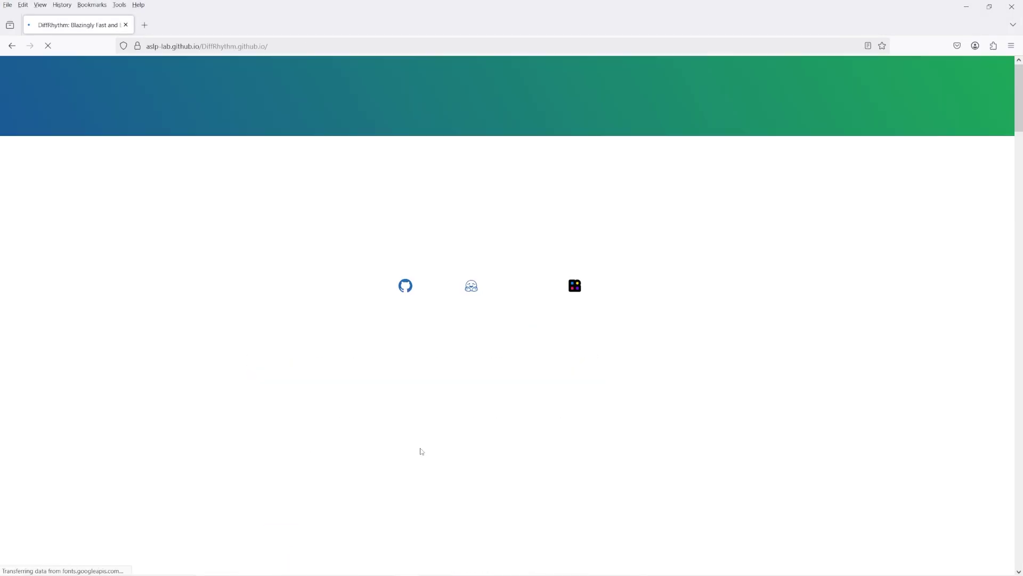
Play the first English demo song, pause it at 0:49, and start the second one.
scroll(389, 248, down, 10)
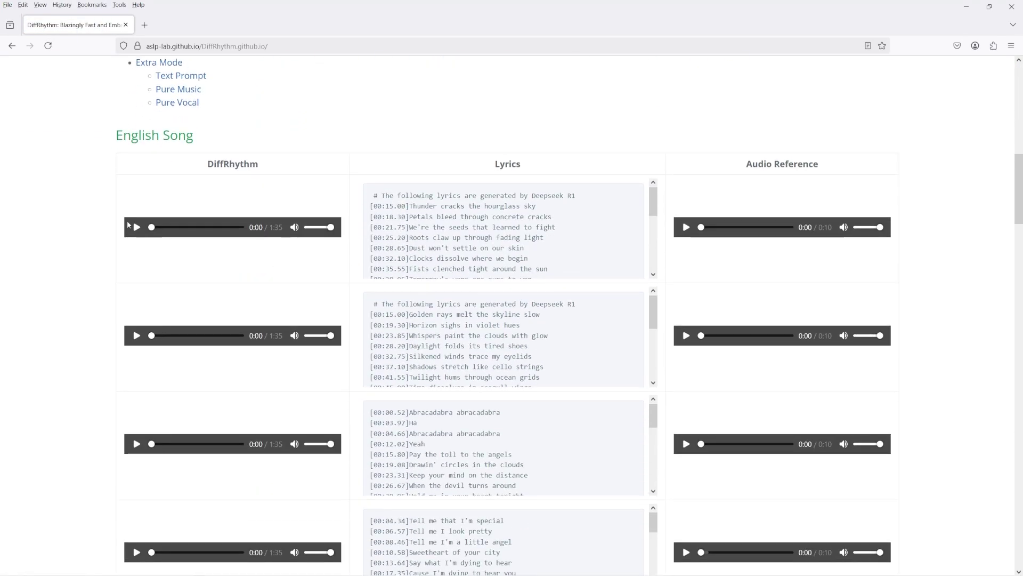
click(135, 232)
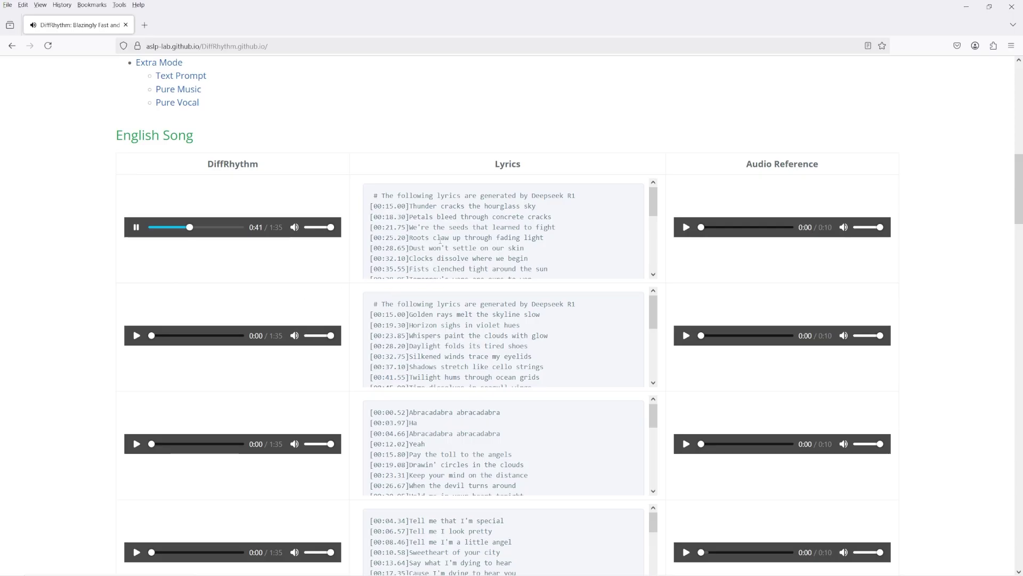
scroll(441, 240, down, 3)
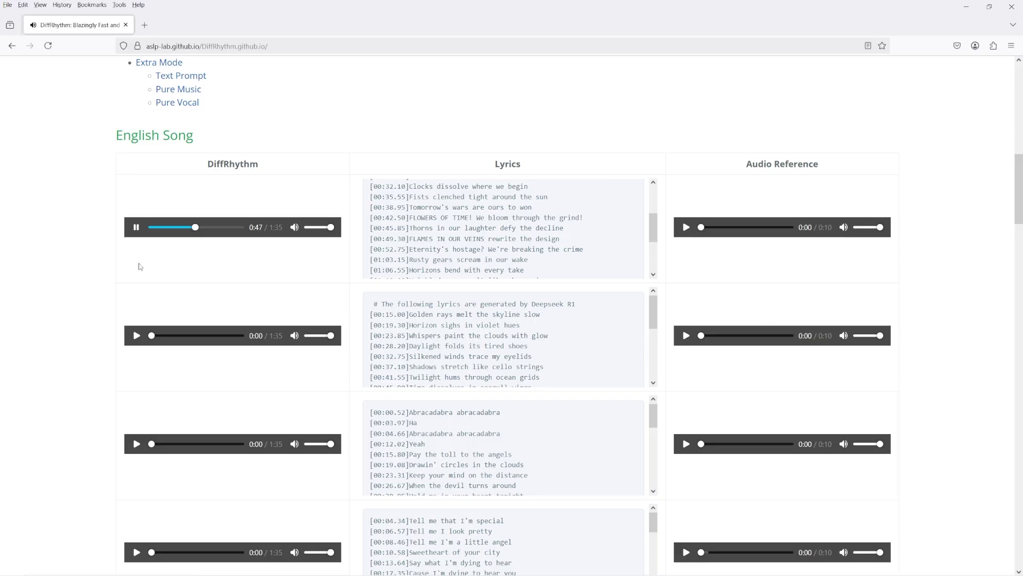
click(136, 227)
click(136, 337)
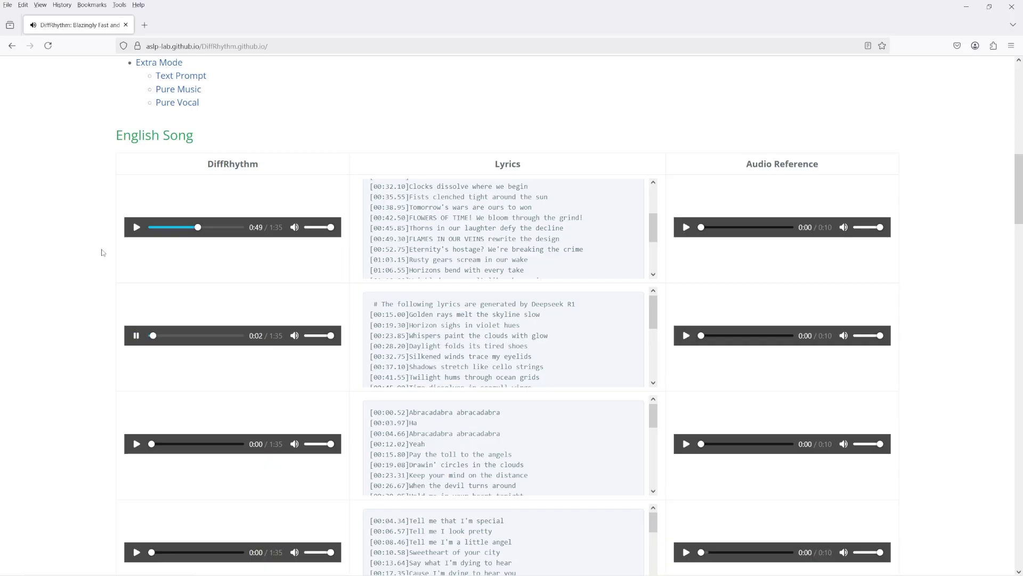
Pause the second English demo song at 0:50 and move down to the last English Song row.
scroll(104, 253, down, 2)
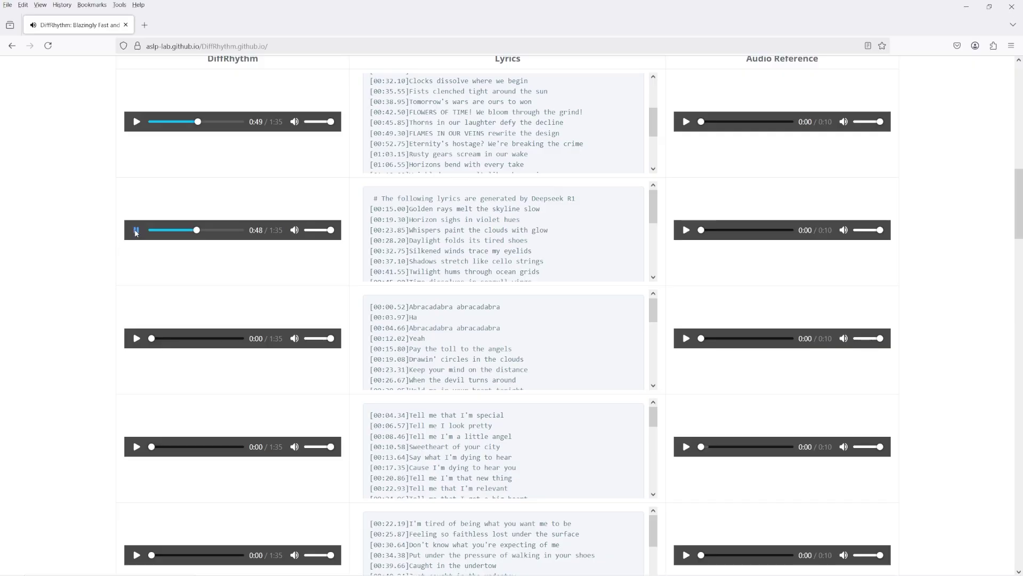
click(136, 230)
scroll(133, 267, down, 2)
scroll(133, 261, down, 2)
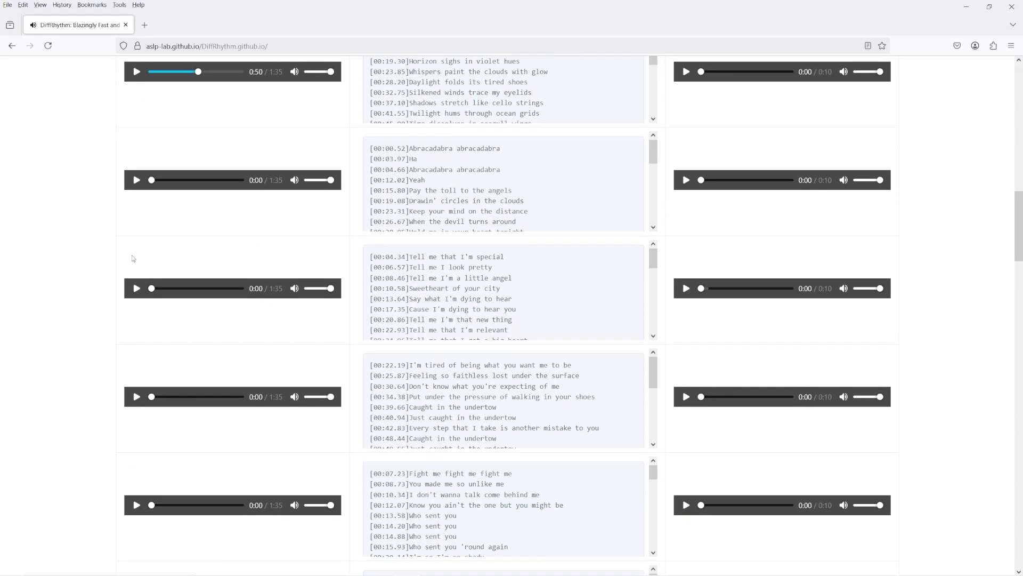
scroll(133, 258, down, 3)
scroll(133, 258, down, 4)
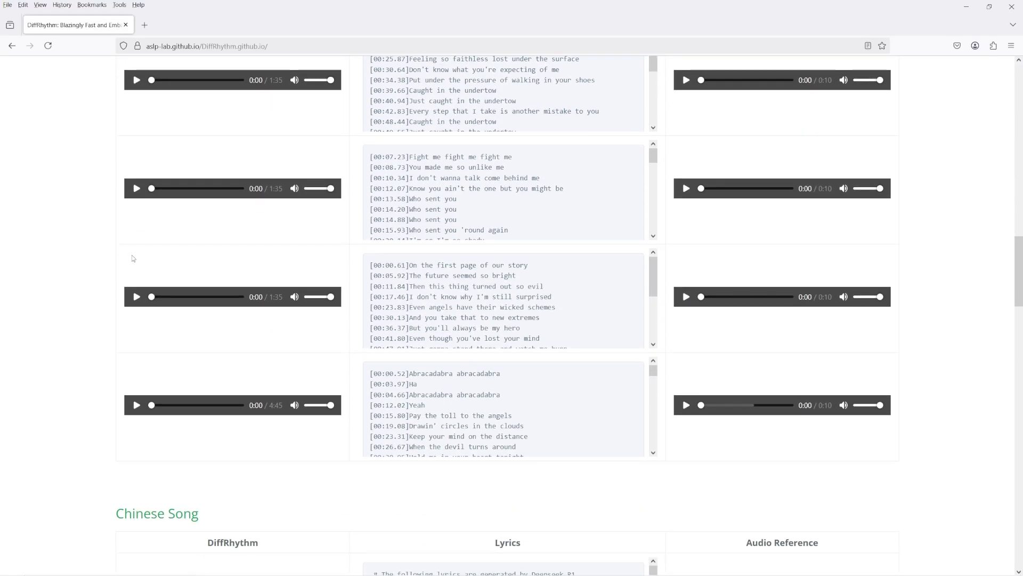
scroll(133, 258, down, 2)
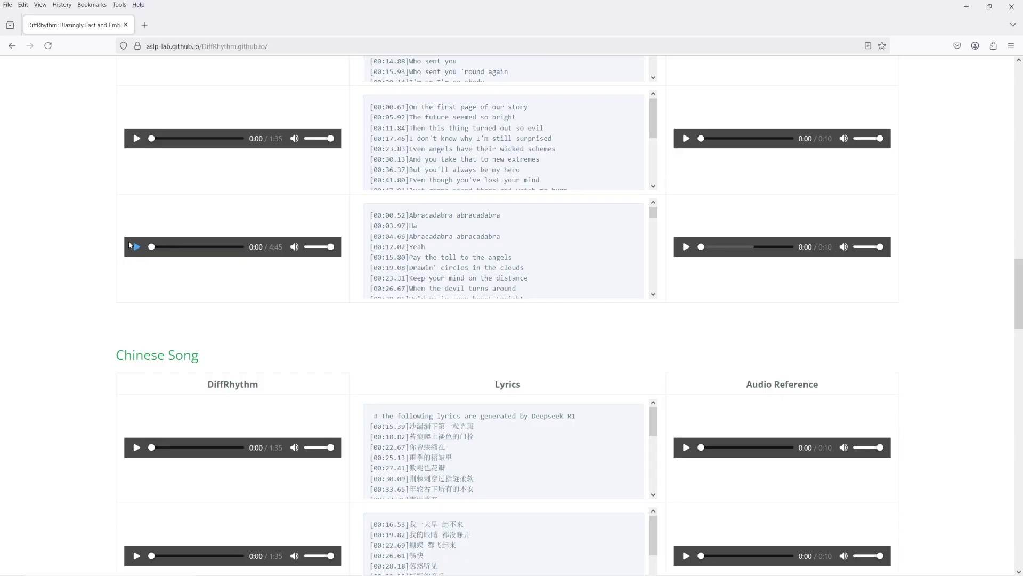
Play the 4:45 Abracadabra song to about 1:25, following its lyrics box.
click(131, 248)
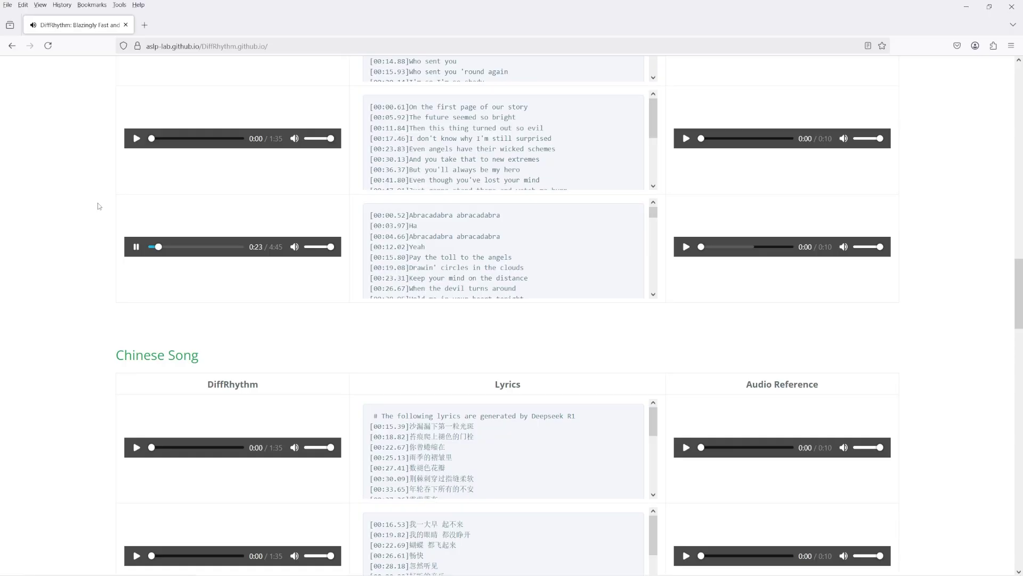
scroll(99, 206, up, 1)
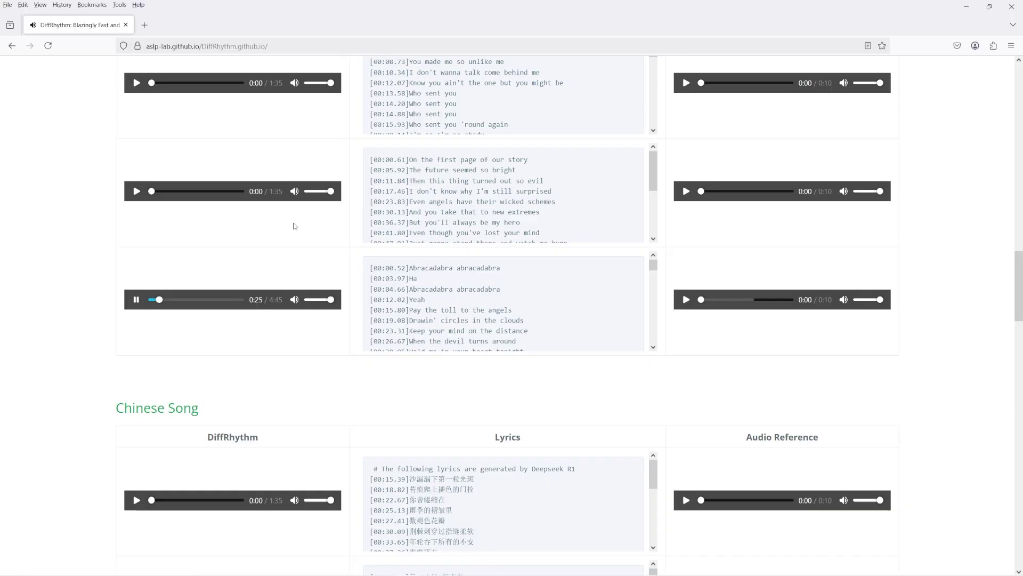
scroll(511, 291, down, 4)
scroll(512, 289, up, 3)
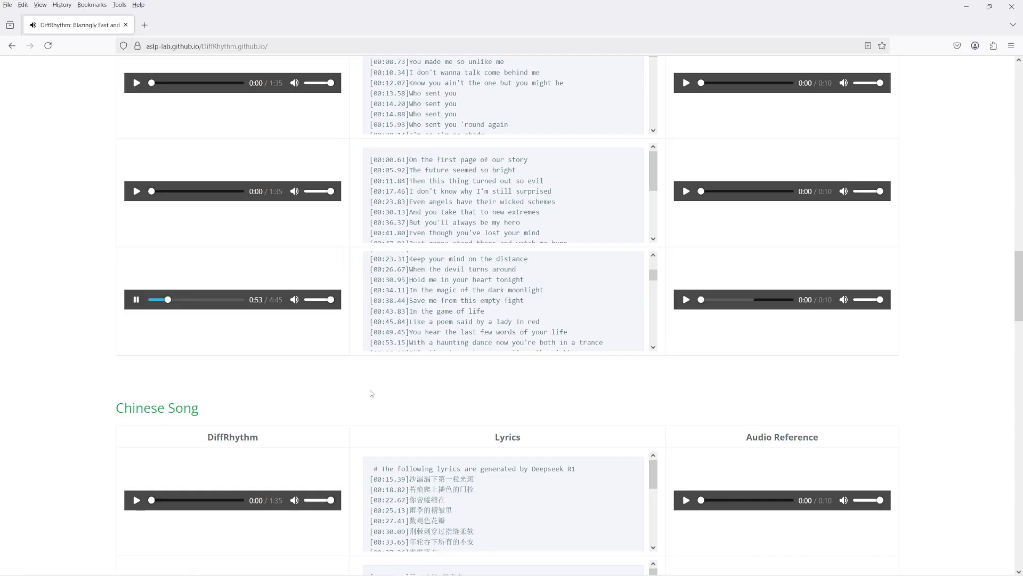
scroll(365, 355, down, 2)
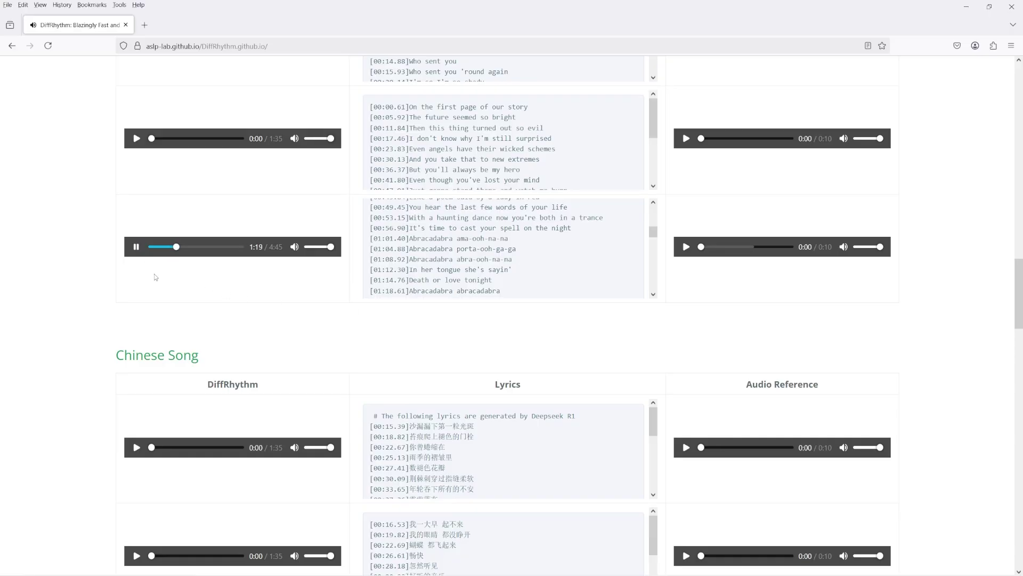
scroll(526, 277, down, 3)
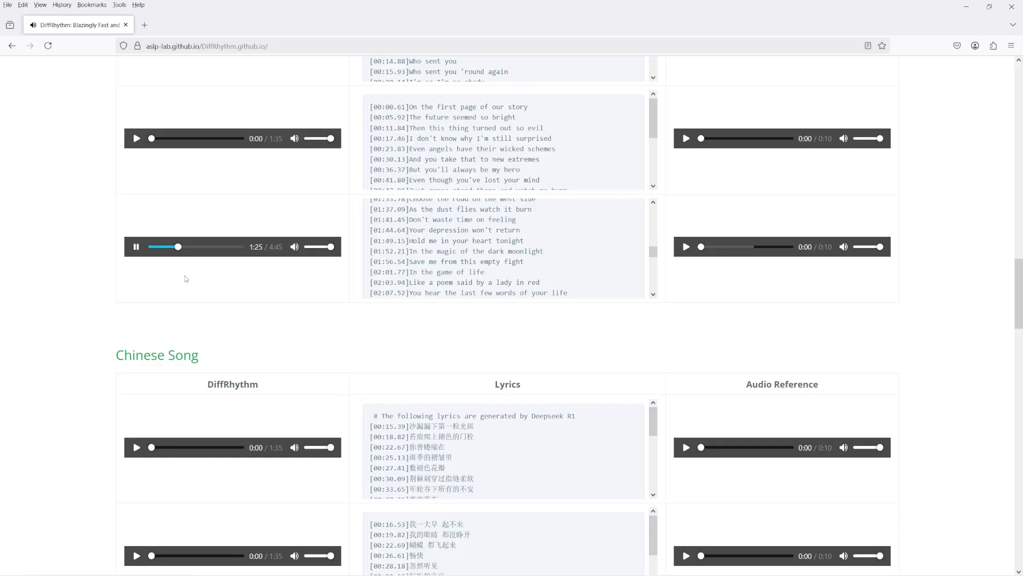
Play the 'Who sent you' demo song to 0:45, following its timed lyrics.
click(686, 246)
scroll(708, 201, up, 3)
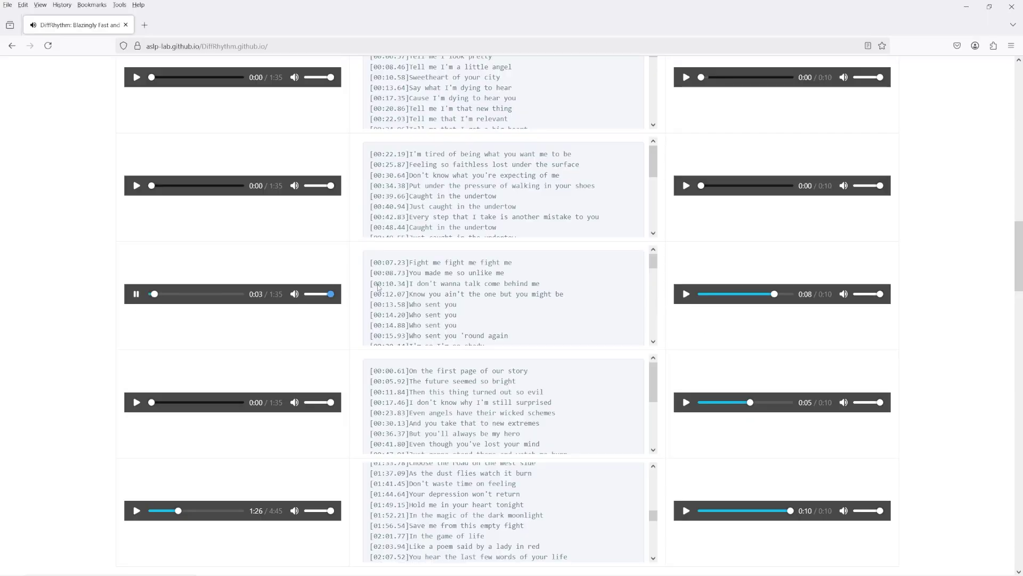
scroll(155, 330, up, 3)
scroll(172, 389, down, 2)
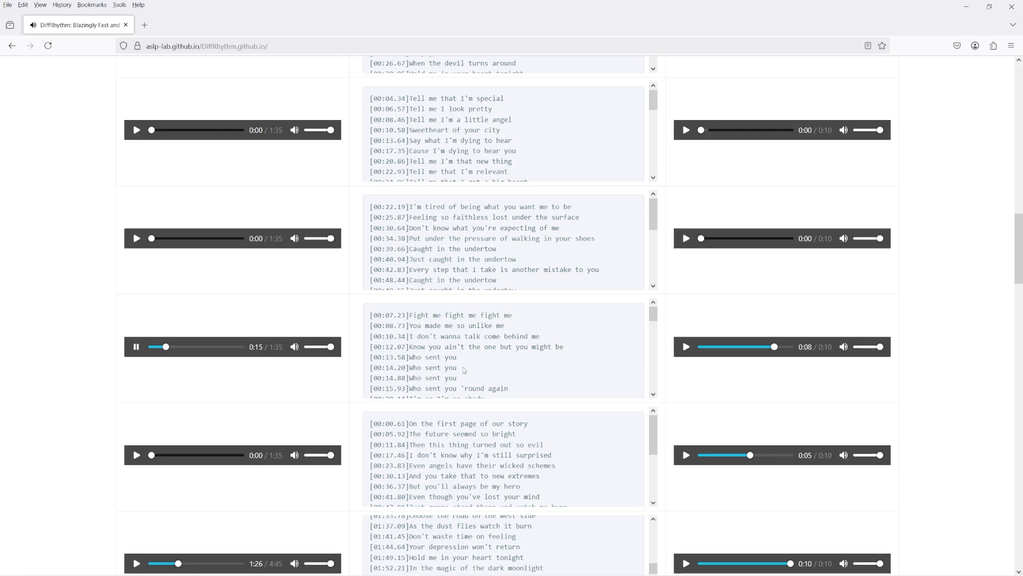
scroll(463, 366, down, 2)
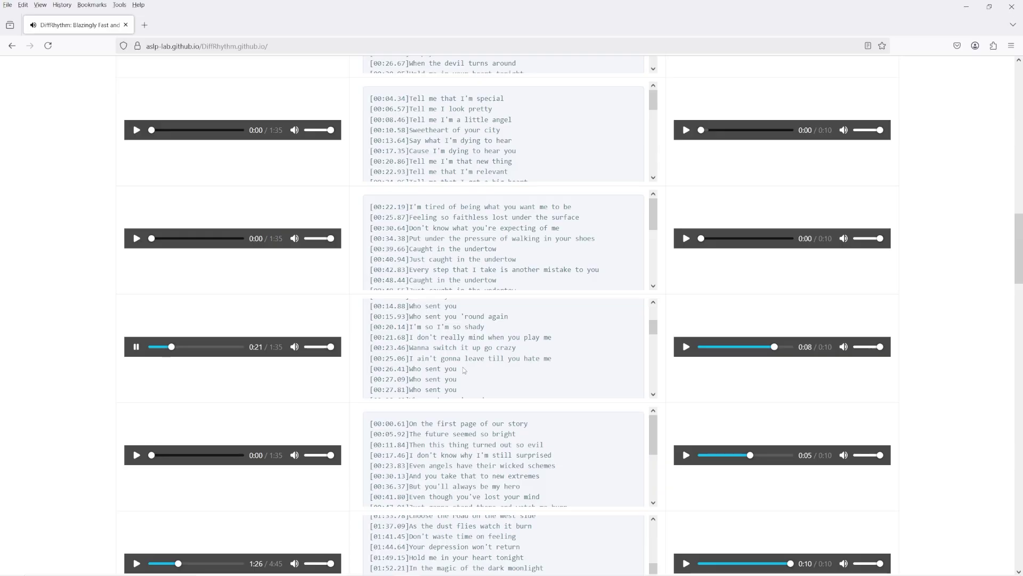
scroll(463, 367, up, 2)
scroll(462, 367, down, 2)
scroll(463, 366, down, 2)
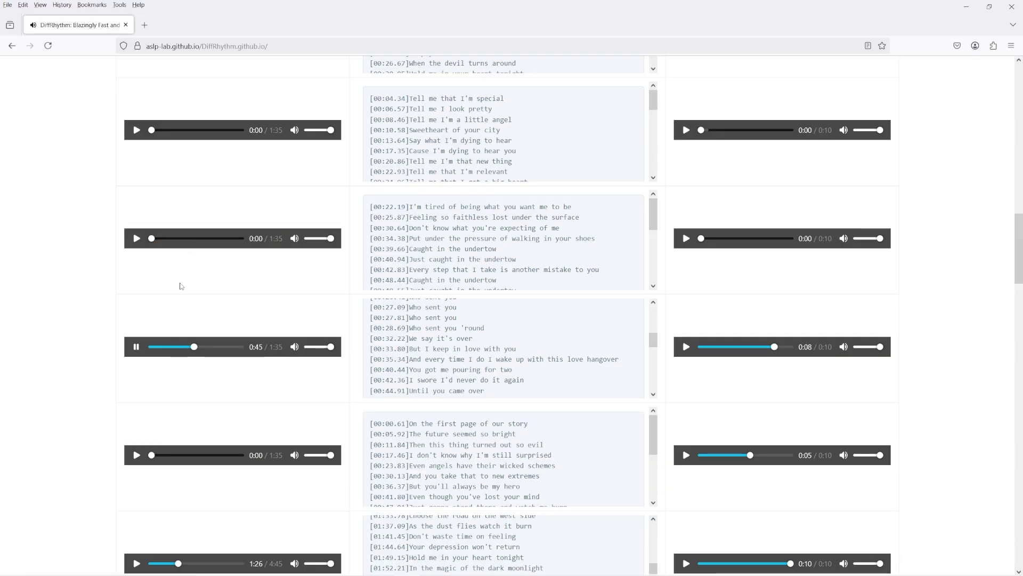
Pause the 'Who sent you' song, then play part of the Abracadabra sample with its lyrics and pause it.
click(137, 347)
scroll(136, 347, up, 3)
click(136, 180)
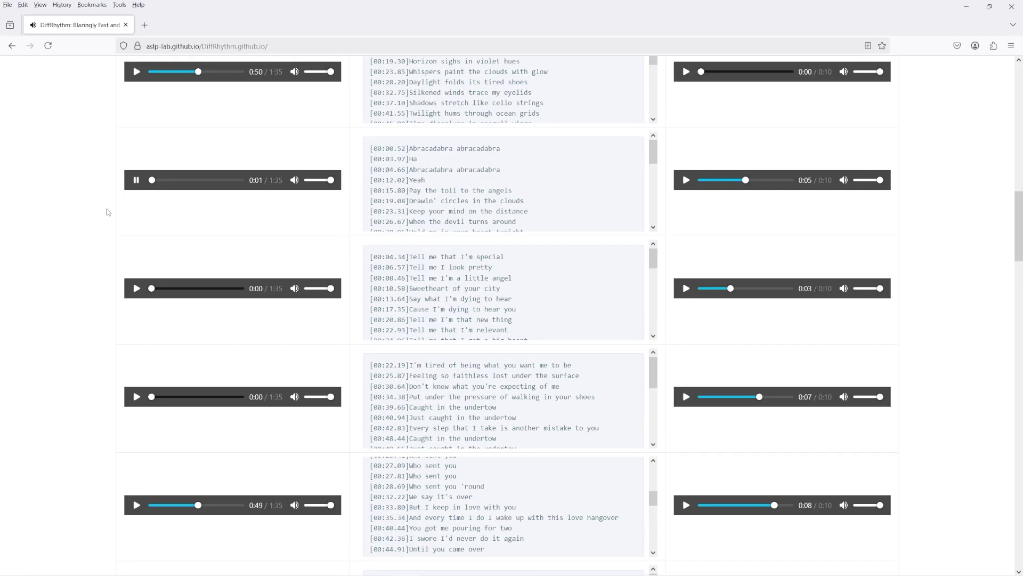
scroll(502, 264, up, 2)
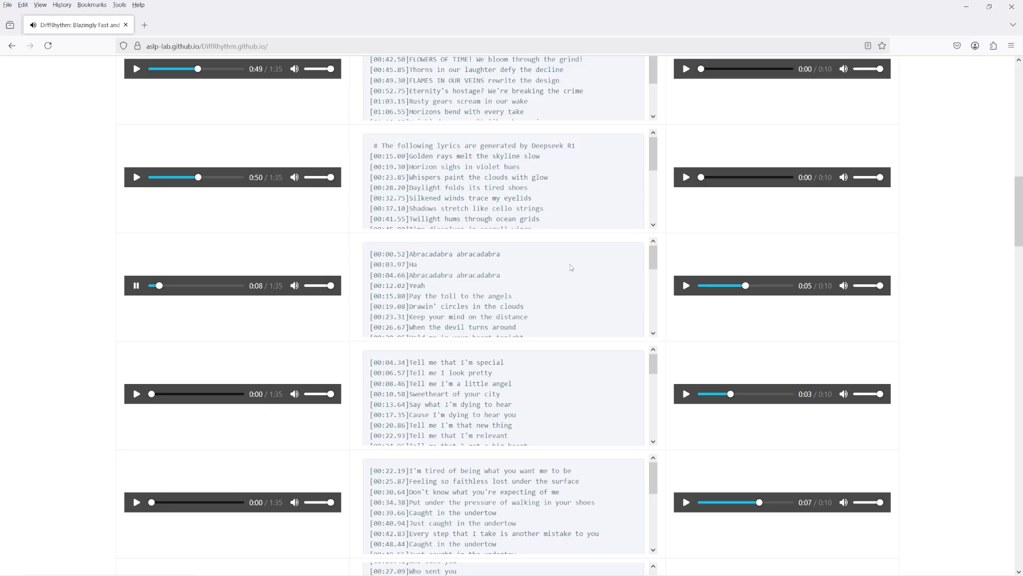
scroll(570, 264, down, 5)
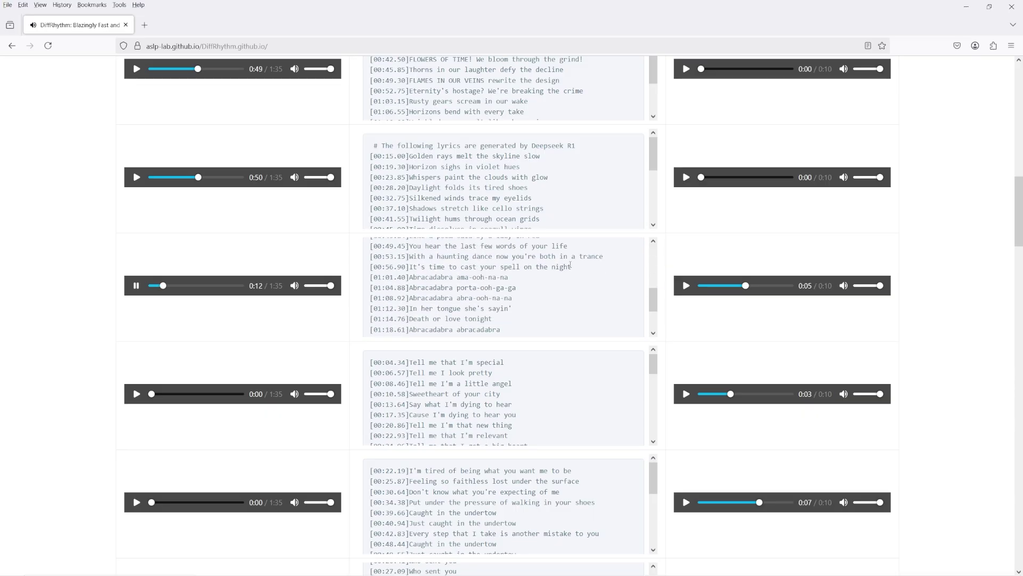
scroll(570, 265, up, 2)
scroll(570, 265, down, 4)
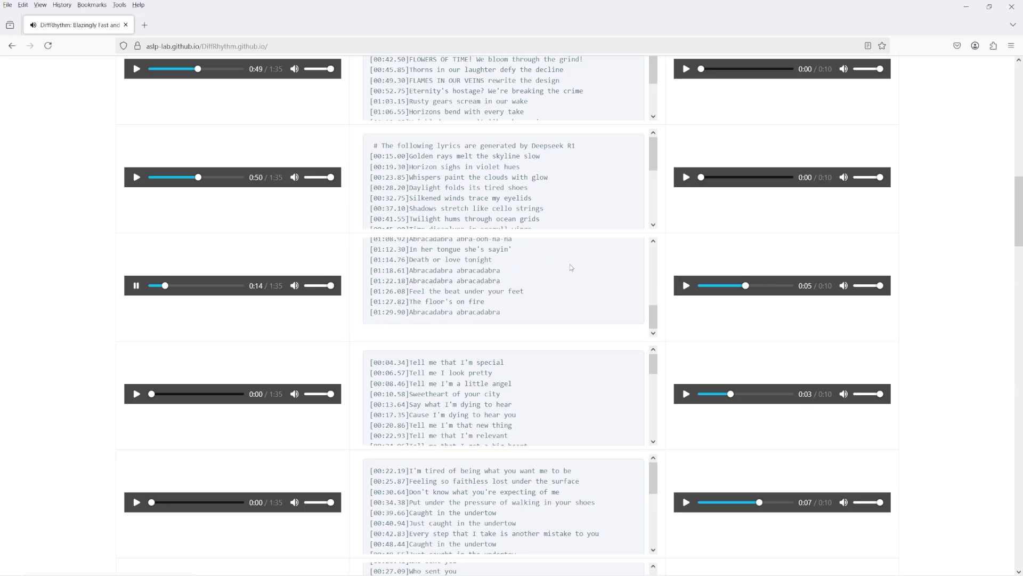
scroll(570, 264, up, 10)
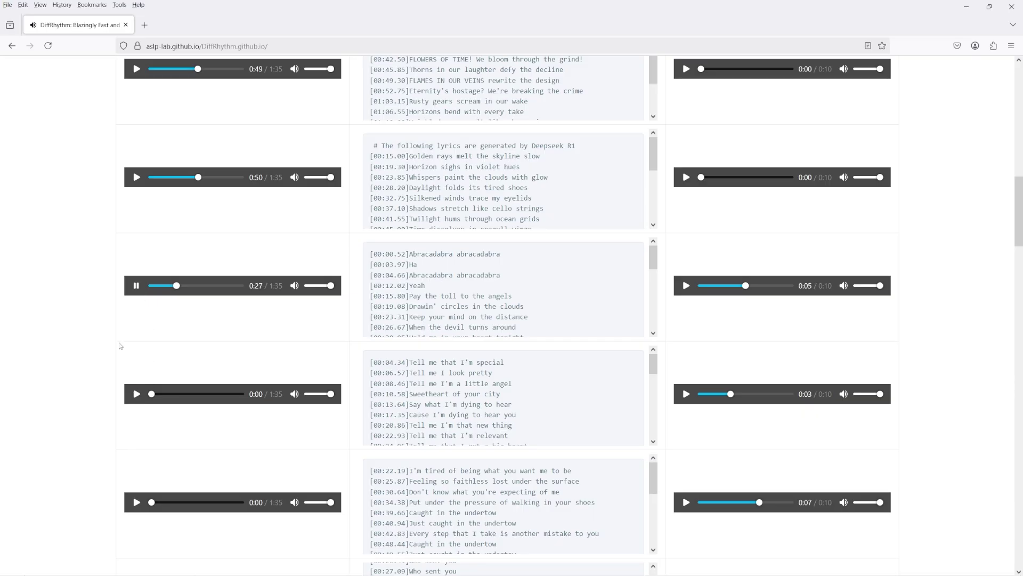
click(140, 291)
Play the 'Tell me that I'm special' song nearly to the end, reading its lyrics.
click(136, 393)
scroll(551, 414, down, 2)
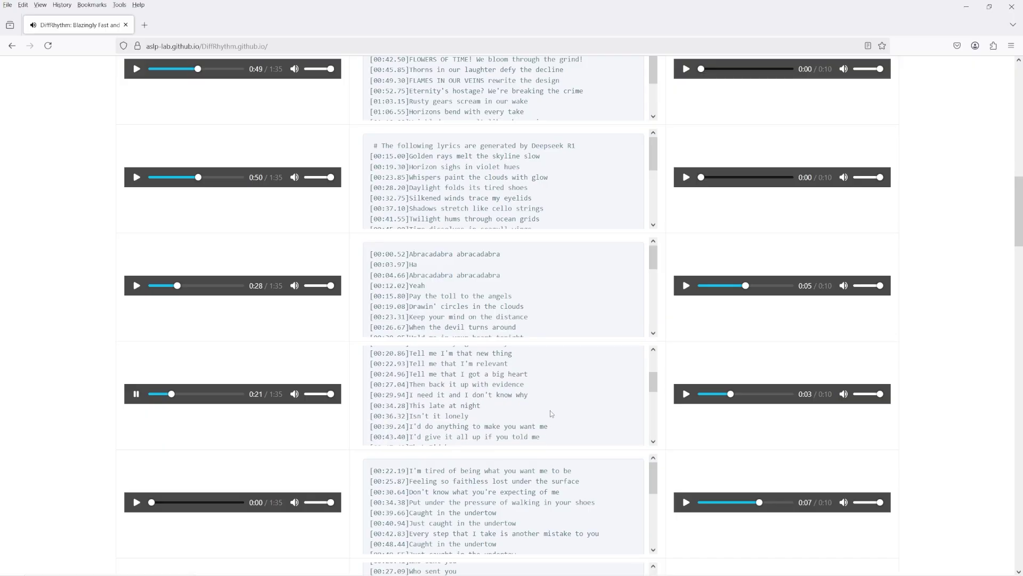
scroll(551, 413, up, 2)
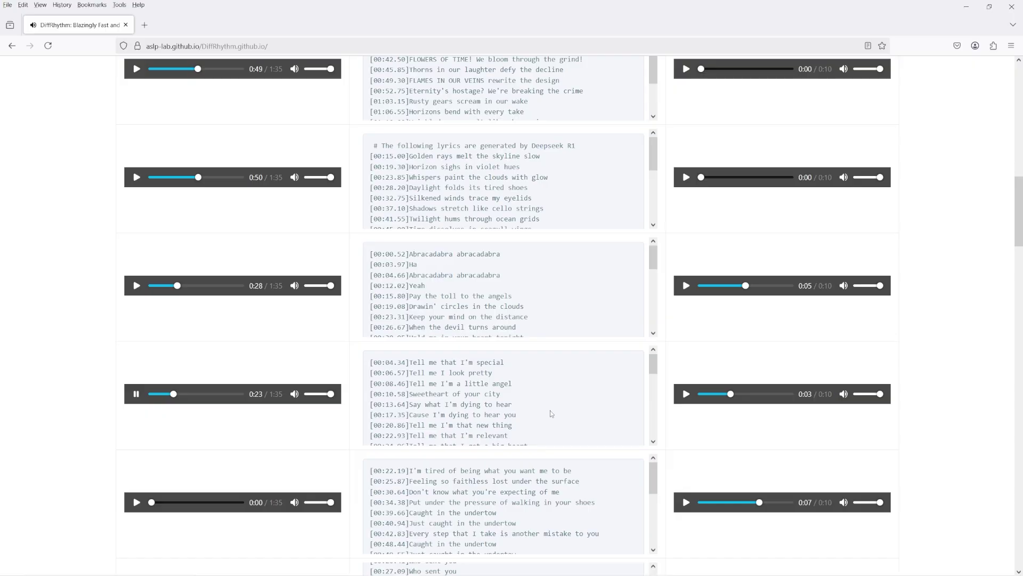
scroll(551, 413, down, 2)
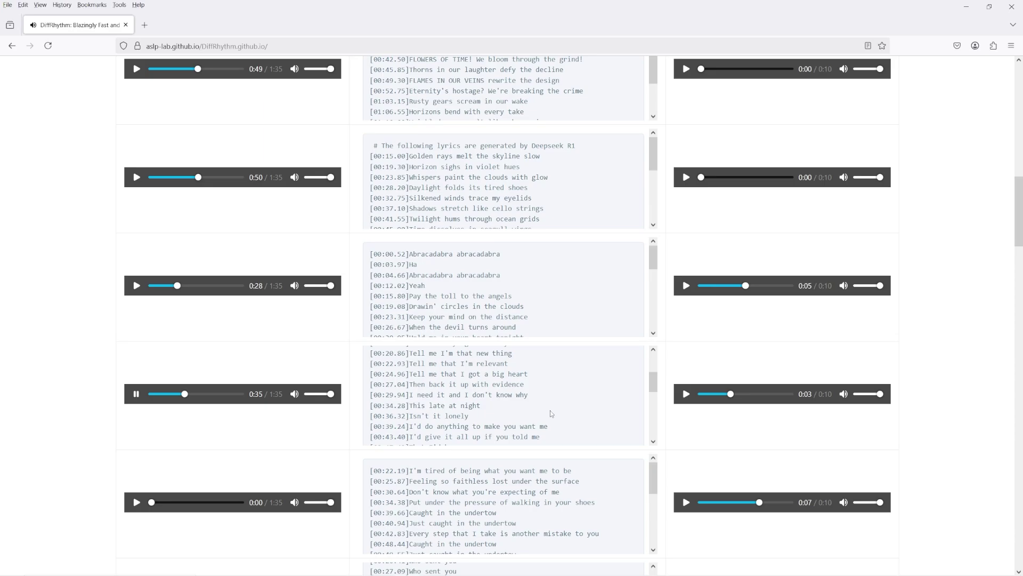
scroll(551, 413, down, 3)
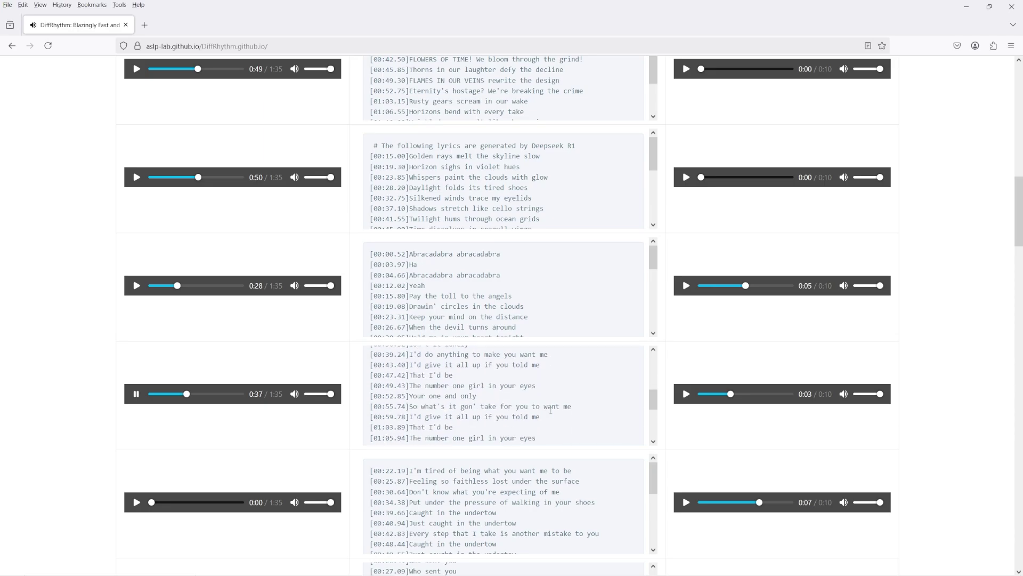
scroll(551, 410, up, 3)
scroll(551, 413, down, 3)
scroll(551, 410, down, 3)
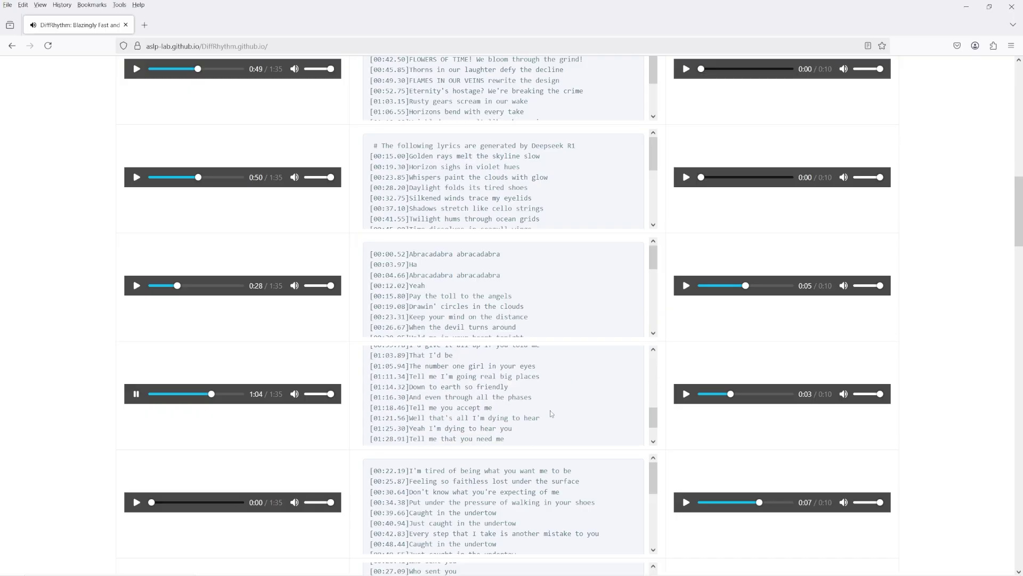
scroll(551, 412, down, 2)
scroll(551, 413, up, 8)
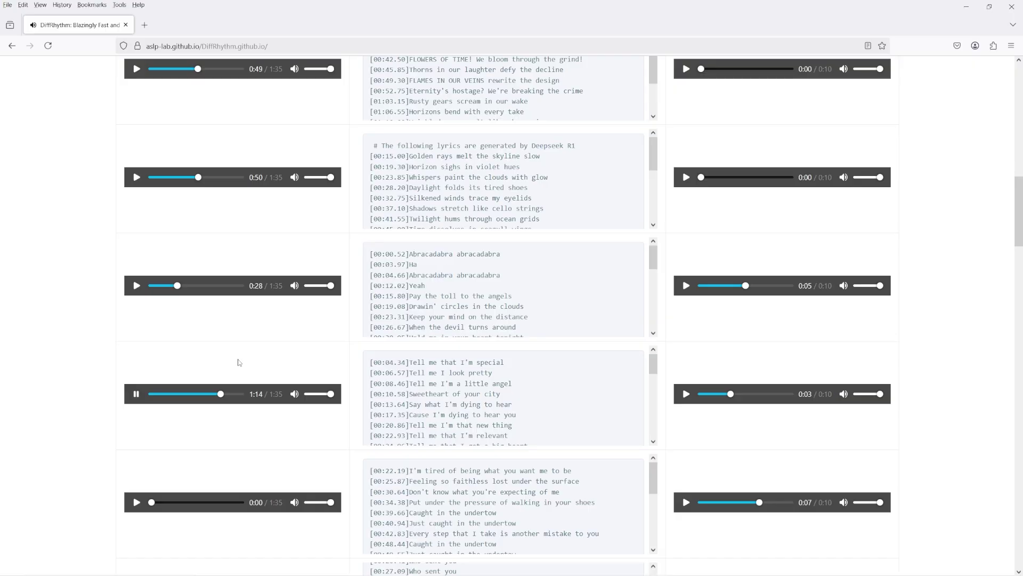
scroll(429, 413, down, 10)
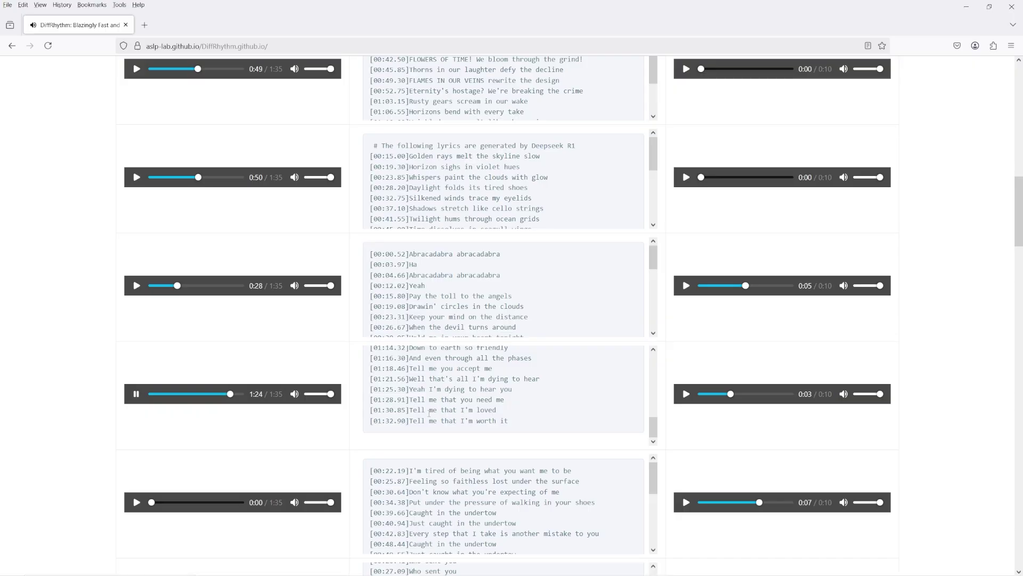
scroll(429, 413, down, 2)
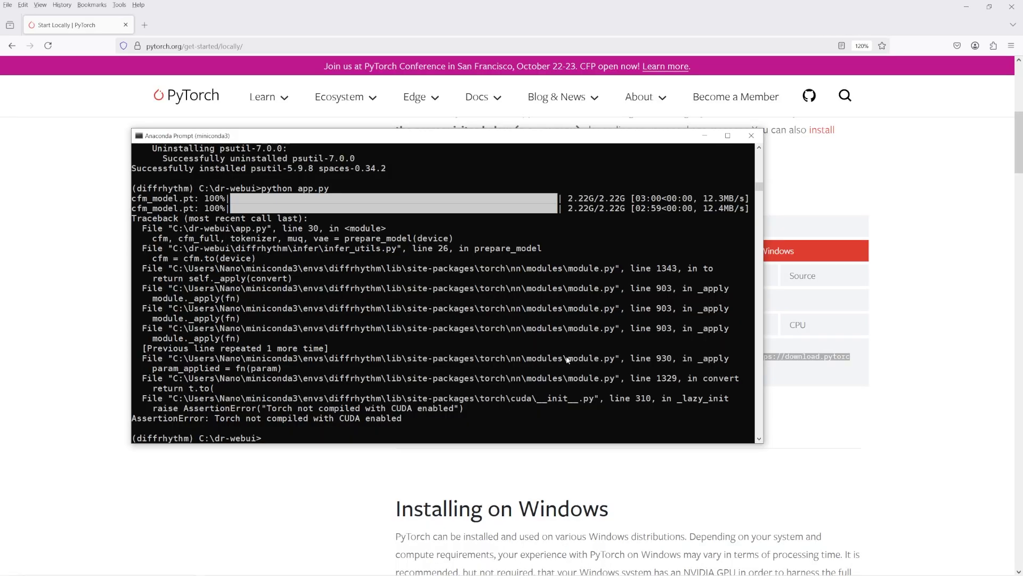
Run nvidia-smi and read the RTX 3060's driver 560.94 and CUDA 12.6.
text(nv)
text(idia-smi)
key(Return)
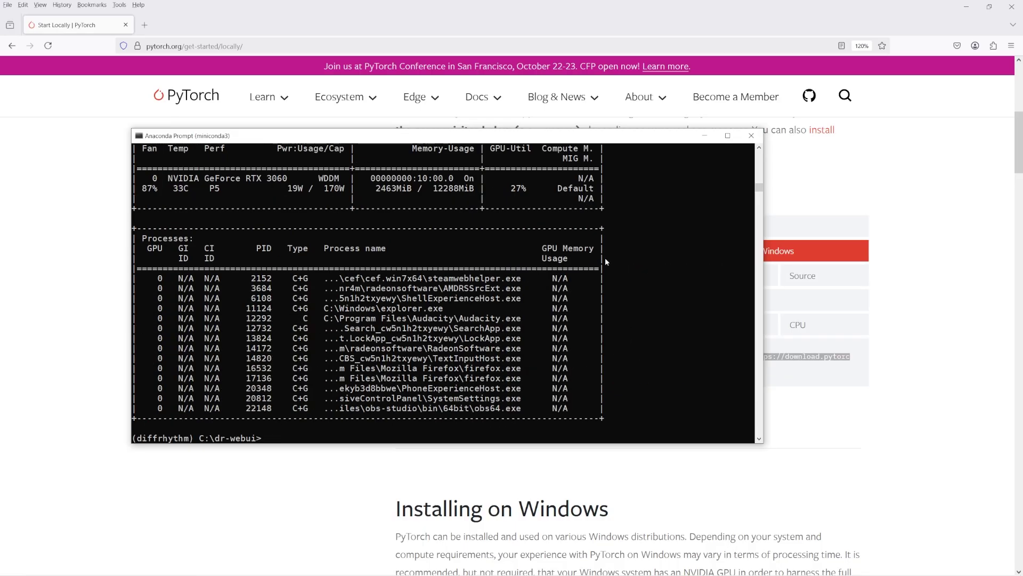
scroll(515, 307, up, 3)
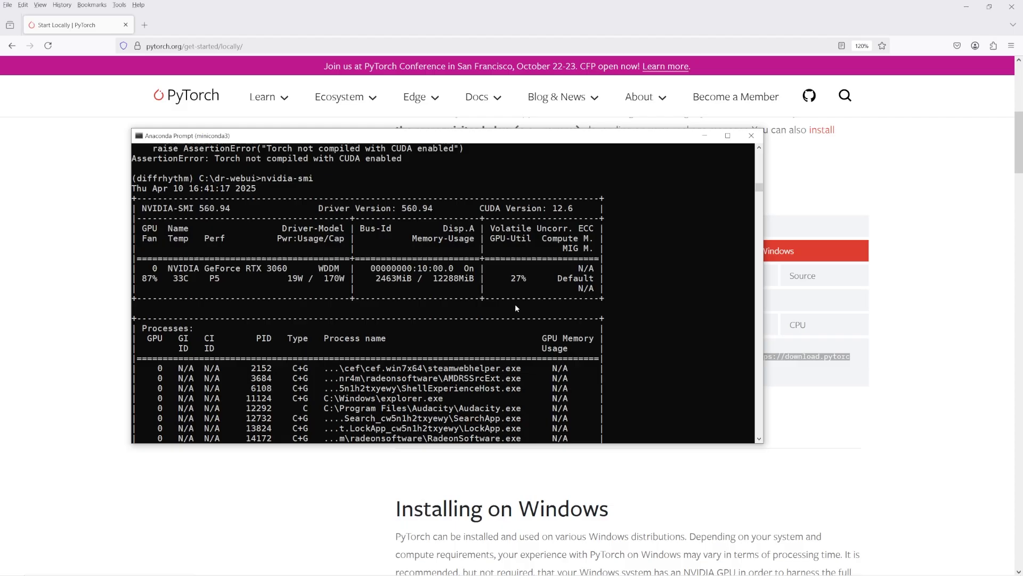
scroll(516, 308, up, 1)
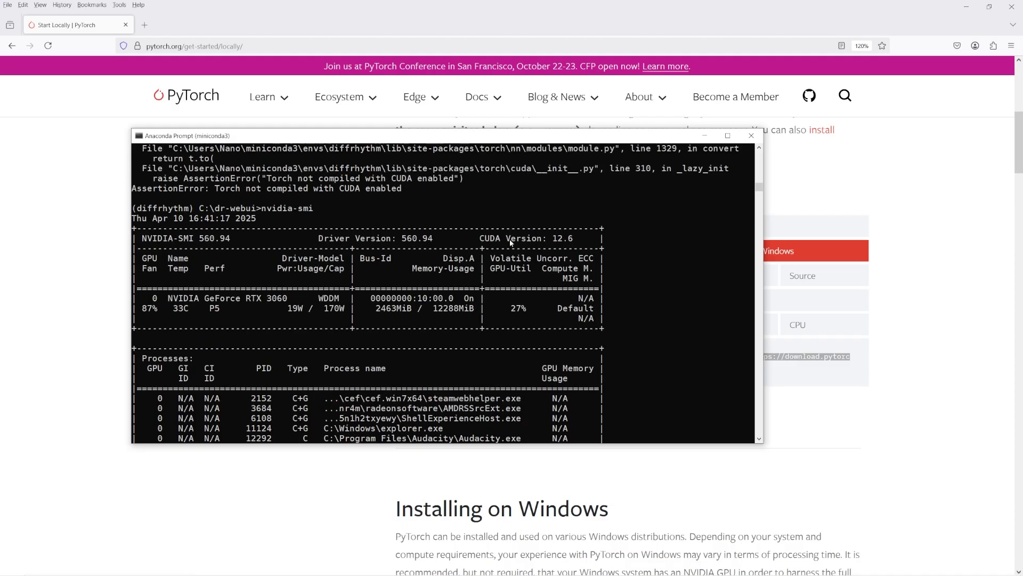
Uninstall torch, torchvision and torchaudio, confirming removal of torch 2.6.0.
scroll(551, 235, down, 5)
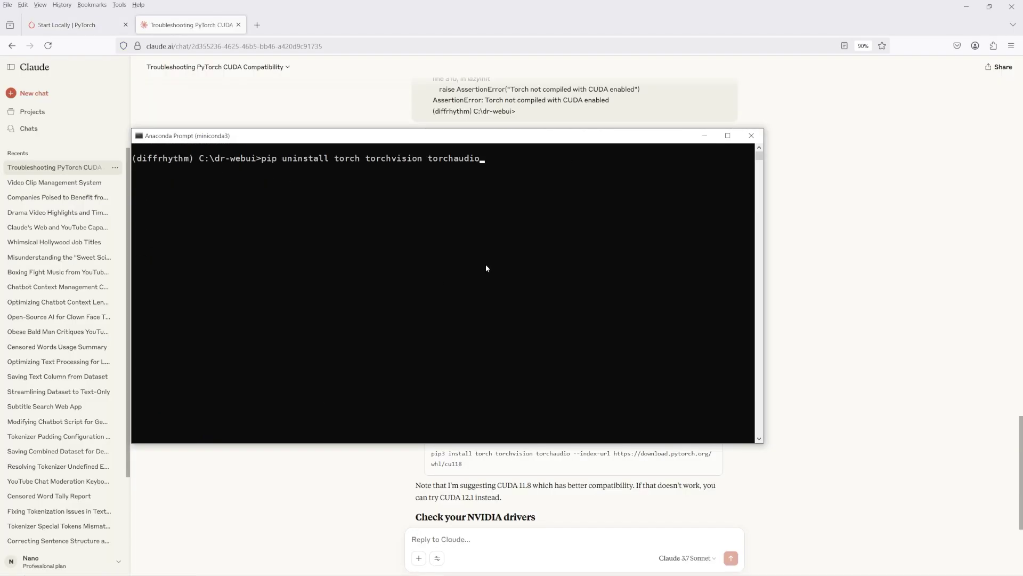
key(Return)
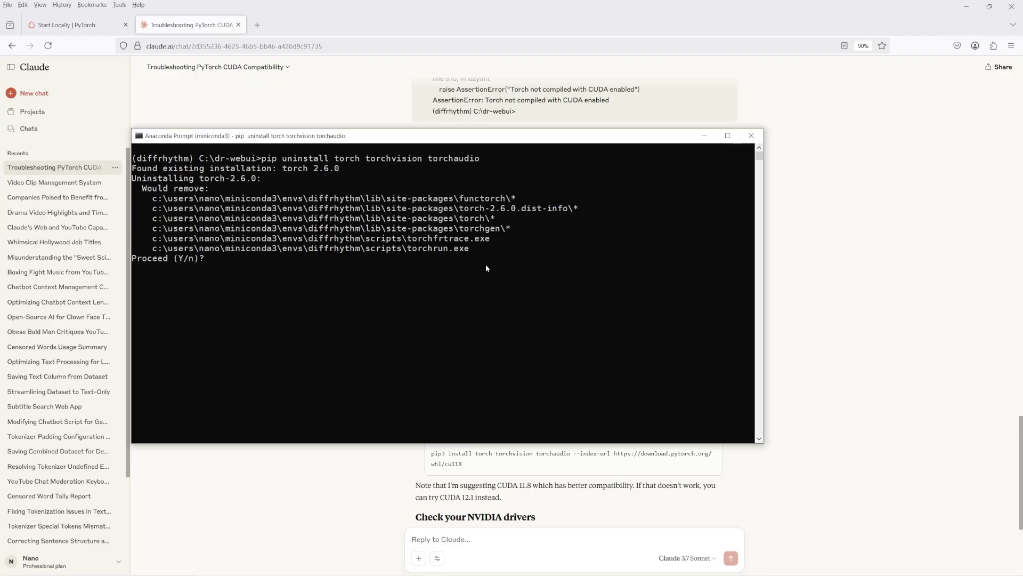
key(Return)
key(Return)
key(Return)
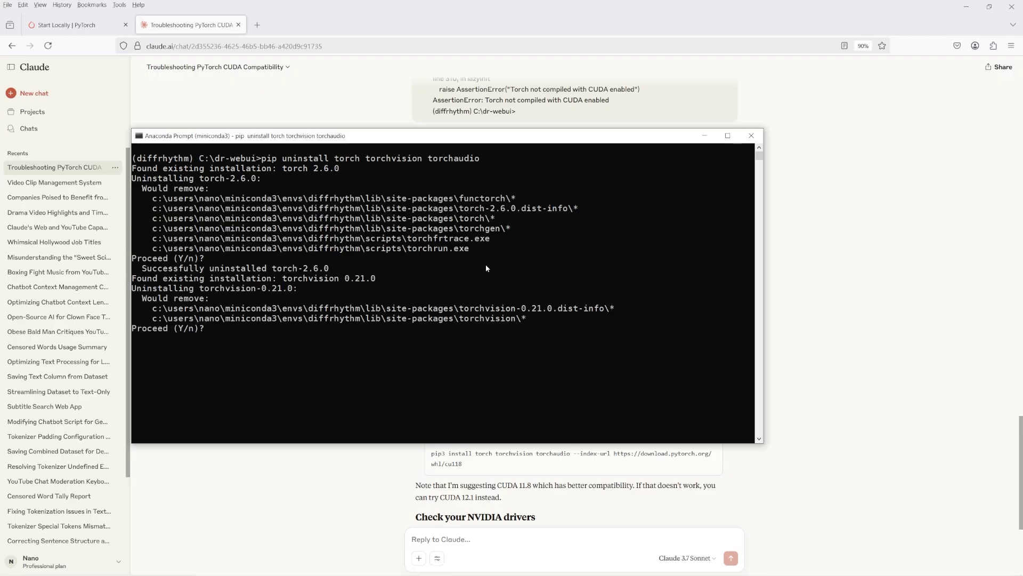
Install the CUDA 12.6 builds using the pytorch.org command, changed from pip3 to pip.
click(66, 25)
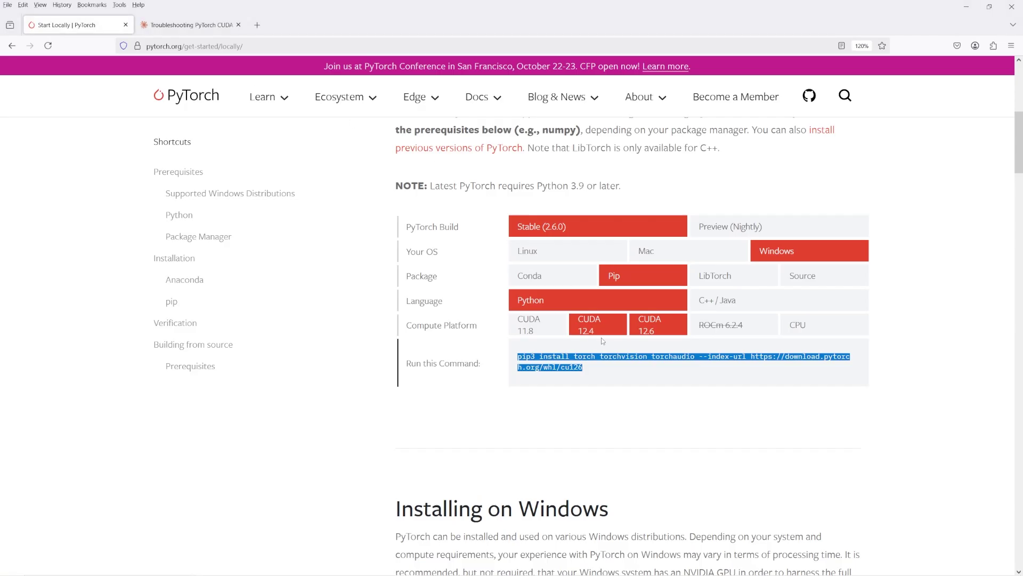
right_click(600, 356)
click(611, 369)
click(593, 378)
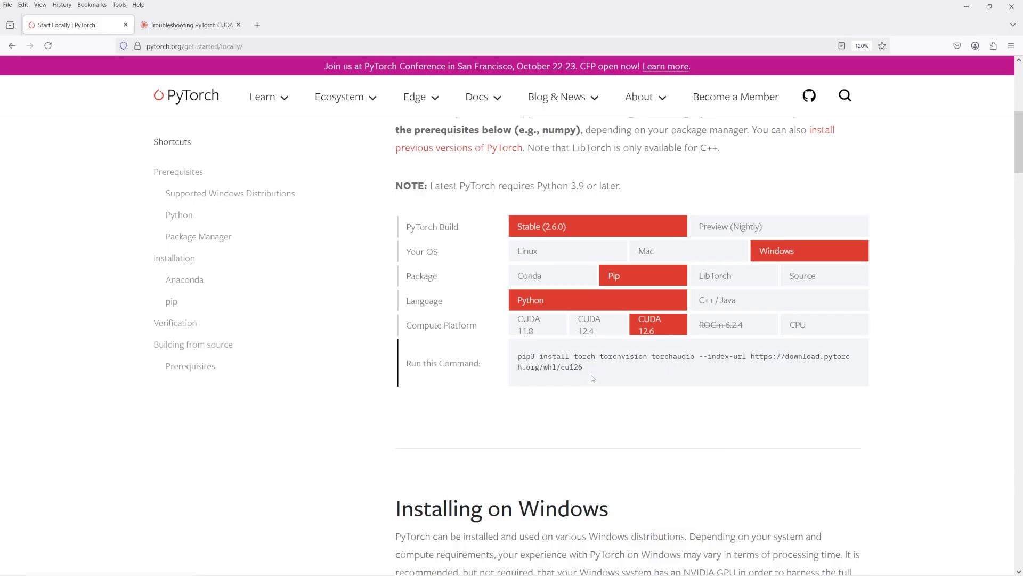
key(alt+Tab)
key(Up)
key(BackSpace)
key(BackSpace)
key(BackSpace)
key(BackSpace)
key(BackSpace)
key(BackSpace)
key(BackSpace)
key(BackSpace)
key(BackSpace)
key(BackSpace)
key(BackSpace)
key(BackSpace)
key(BackSpace)
key(BackSpace)
key(BackSpace)
key(BackSpace)
key(BackSpace)
key(BackSpace)
key(BackSpace)
key(BackSpace)
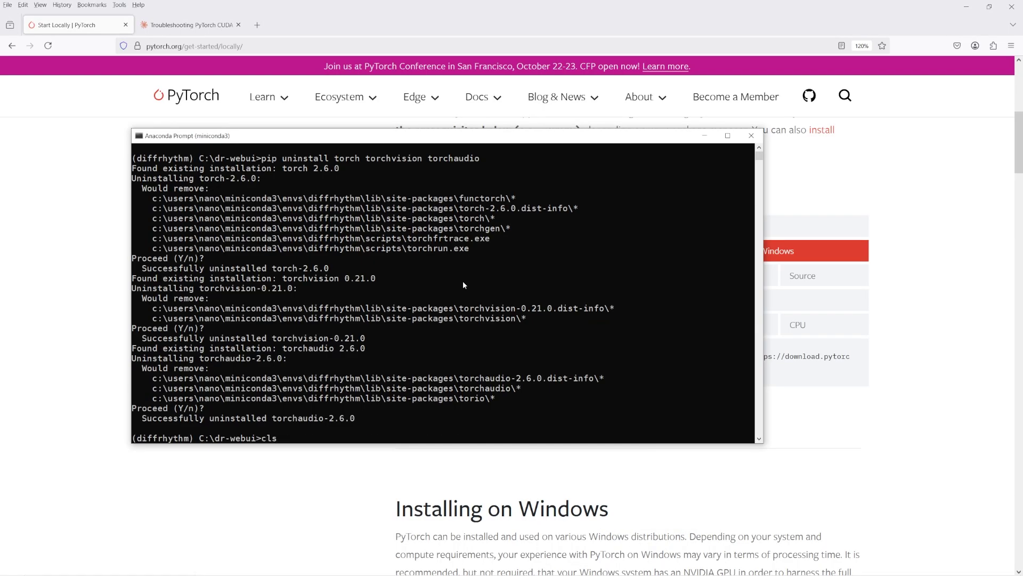
key(ctrl+v)
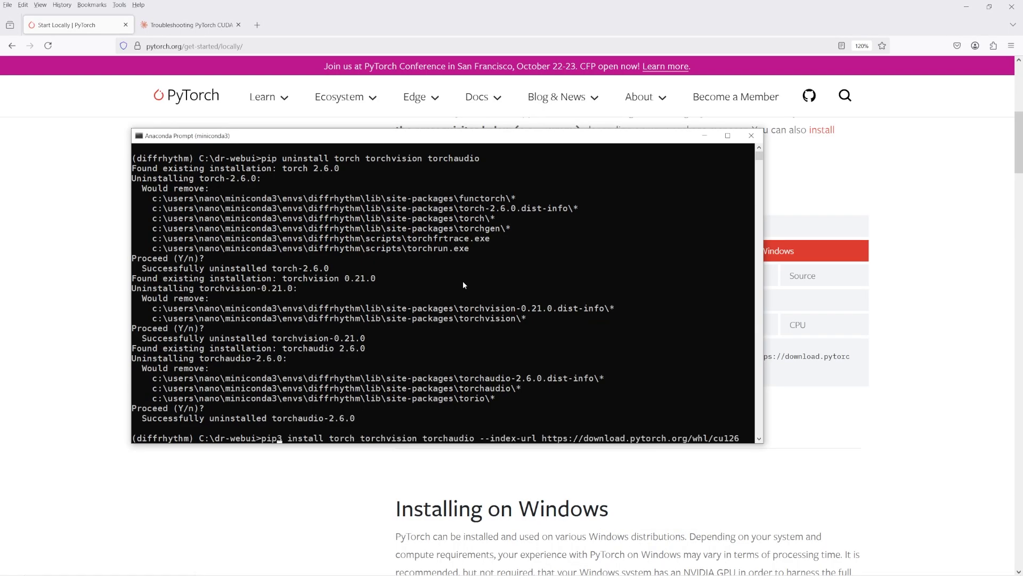
key(Delete)
key(Return)
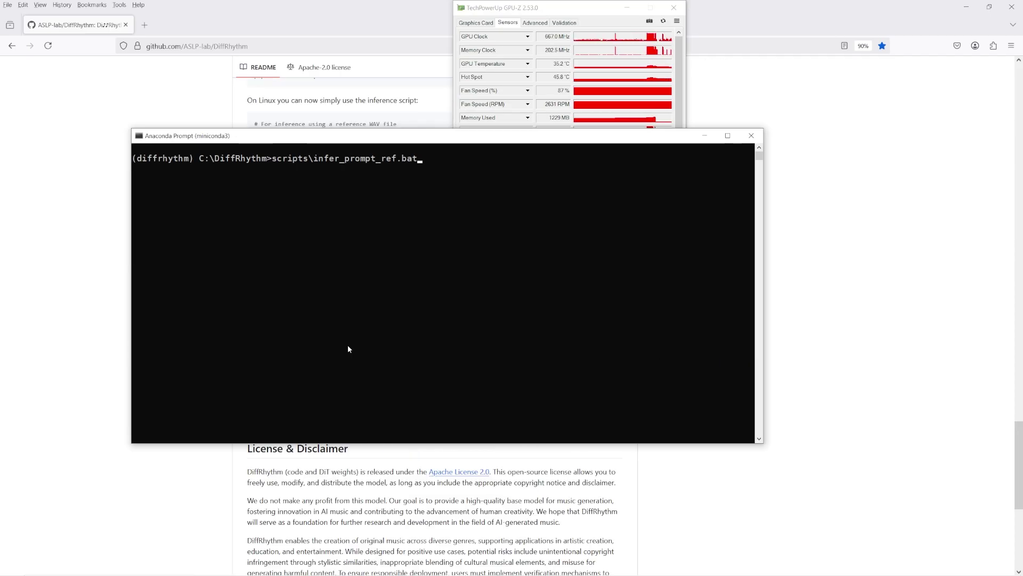
Run the text-prompt inference script with DiffRhythm-full at audio length 285.
key(Return)
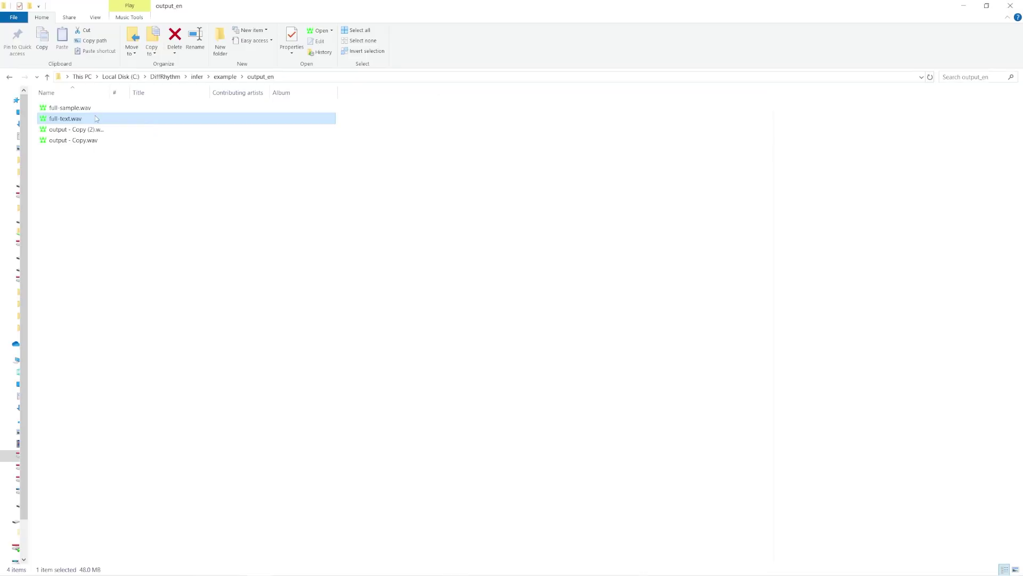
Open full-text.wav in Audacity without restoring the crashed project.
right_click(95, 117)
mouse_move(165, 212)
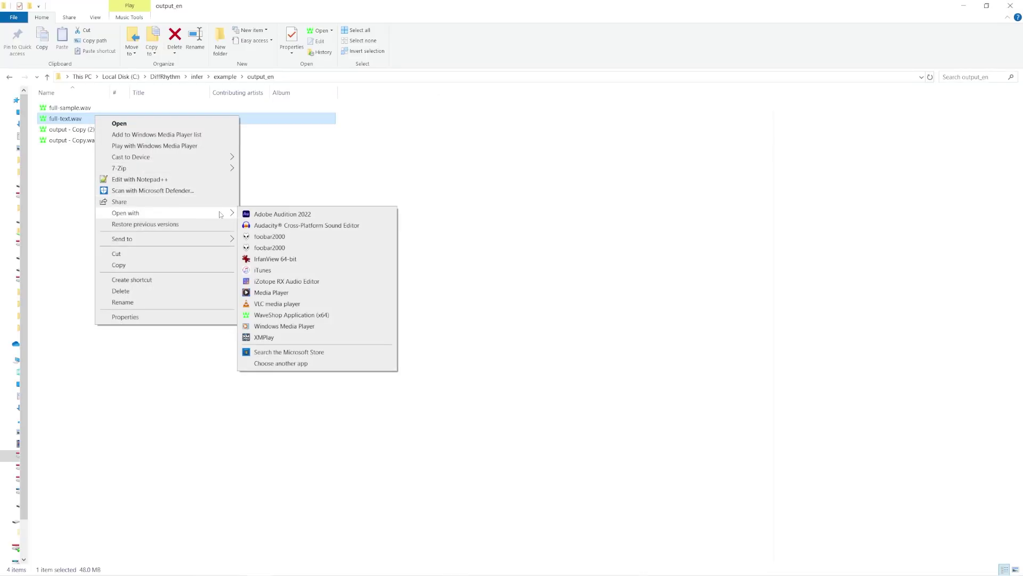
click(282, 224)
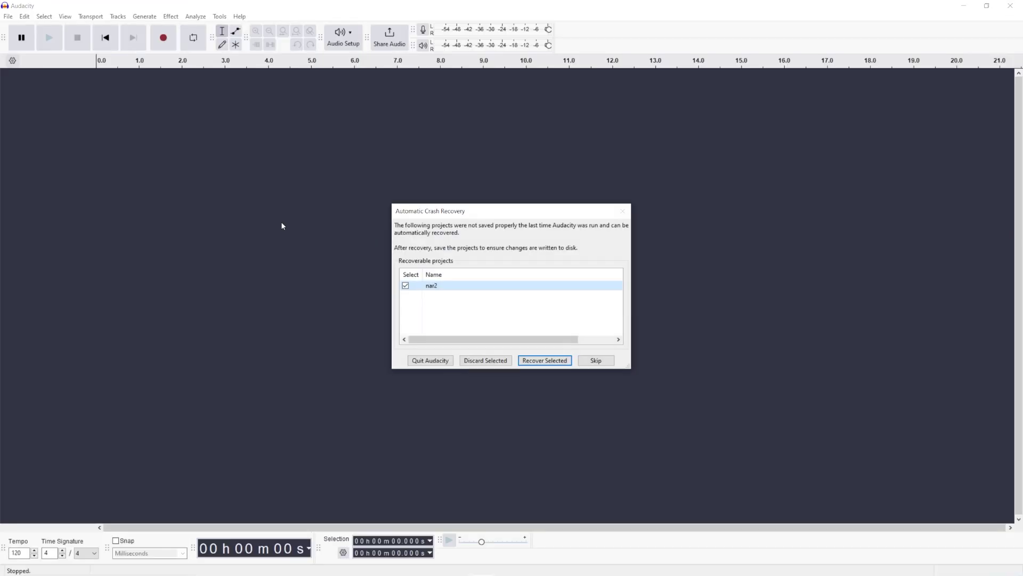
click(471, 361)
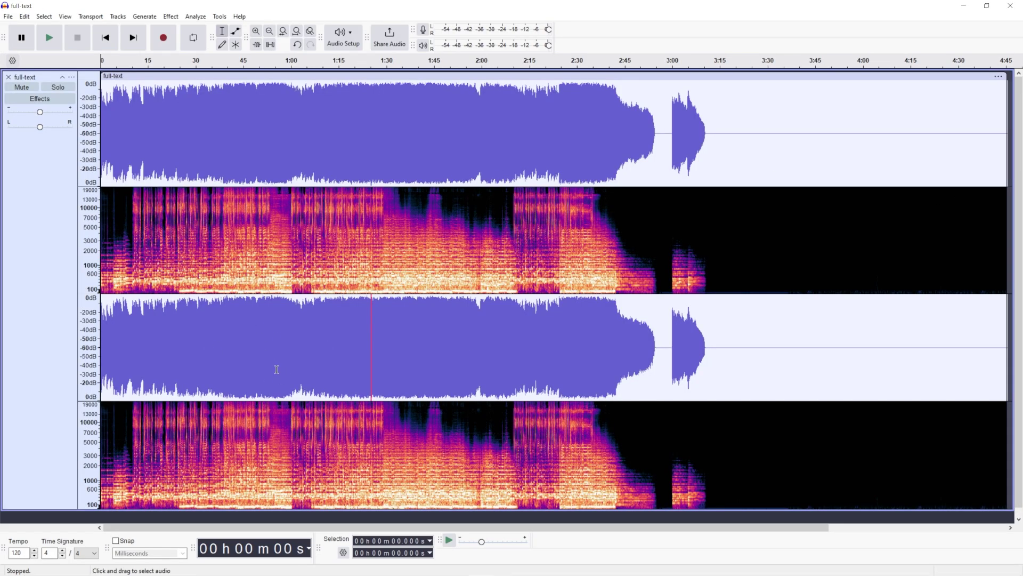
Zoom into the first minute of the song and play it from the beginning.
click(290, 103)
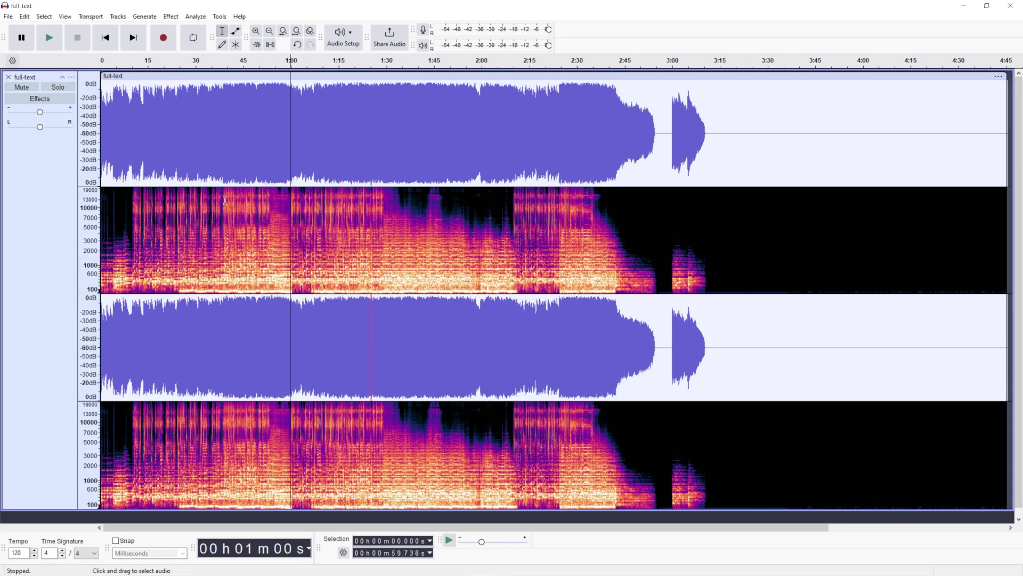
click(248, 155)
ctrl+scroll(247, 153, up, 3)
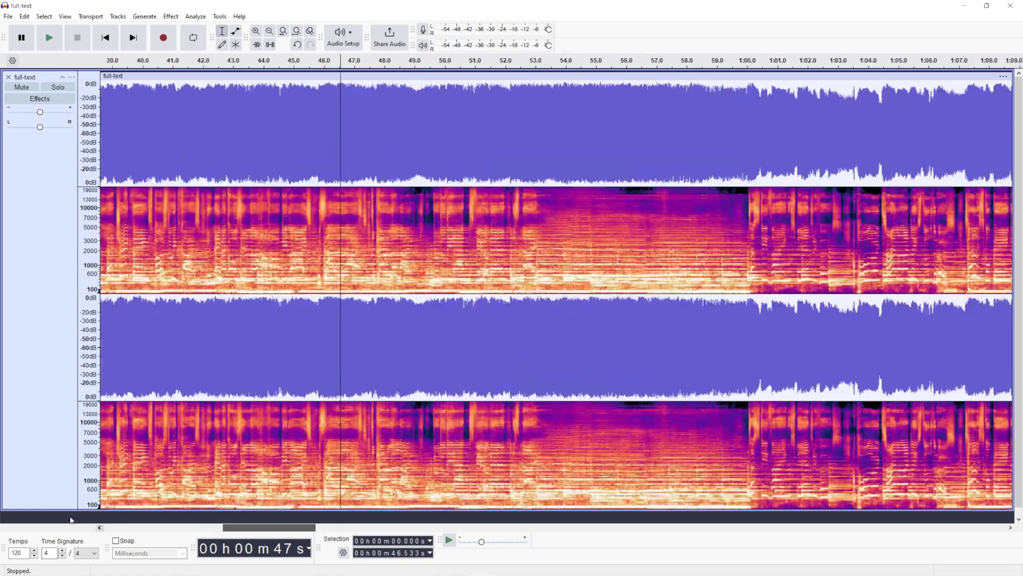
click(53, 43)
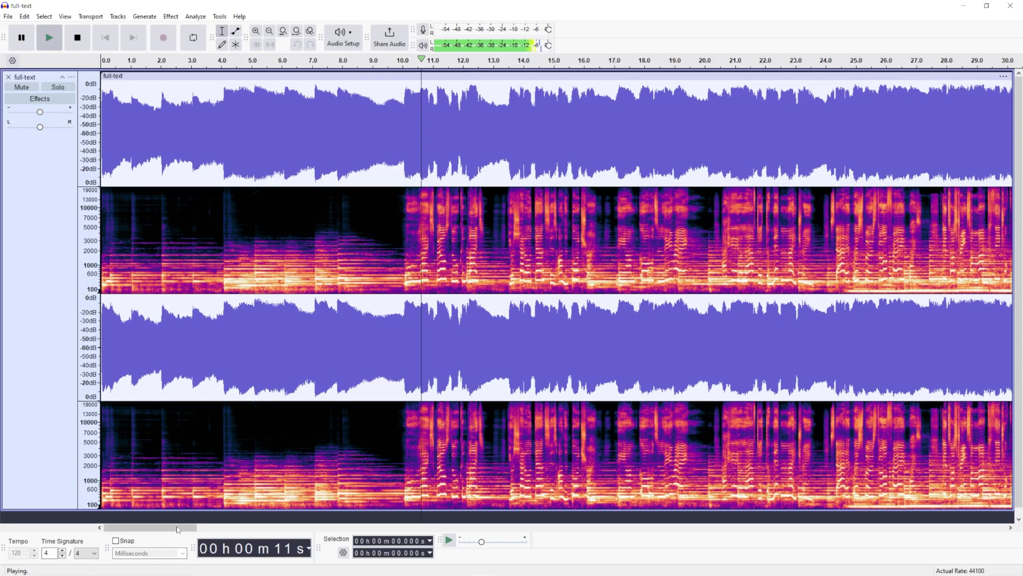
Scroll the timeline along to follow the song as it plays.
drag(178, 527, 191, 530)
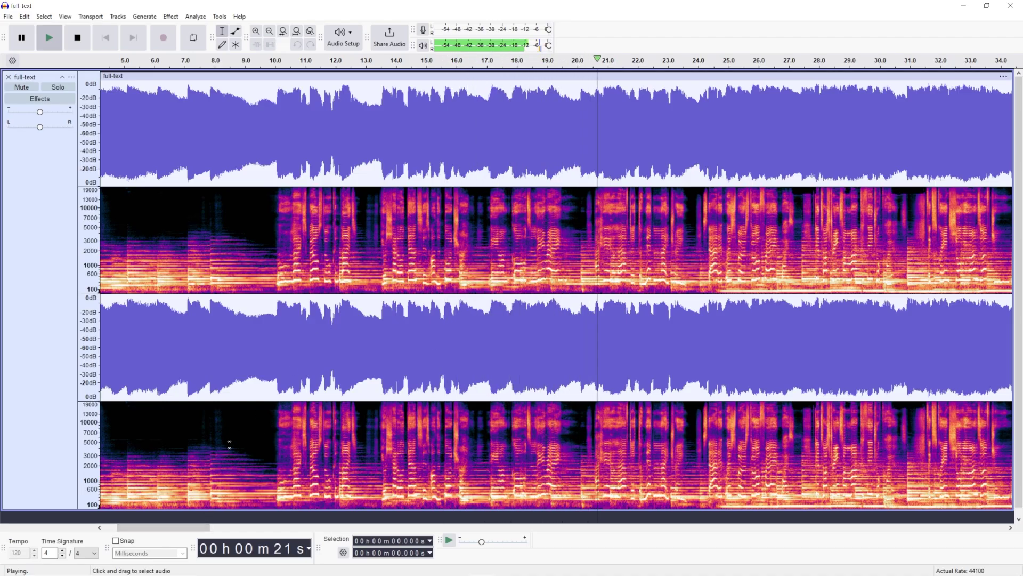
drag(203, 527, 266, 529)
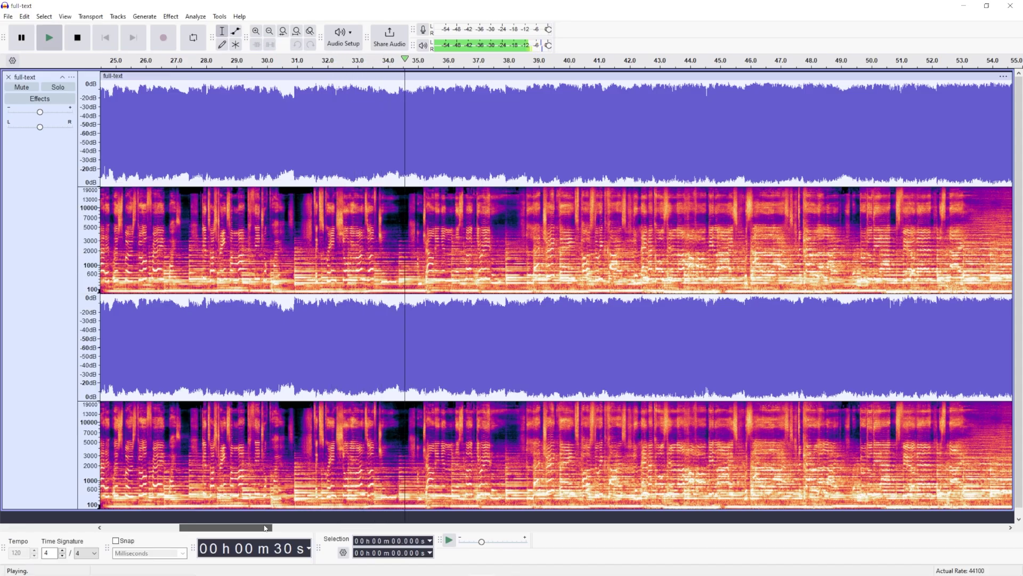
drag(265, 526, 275, 521)
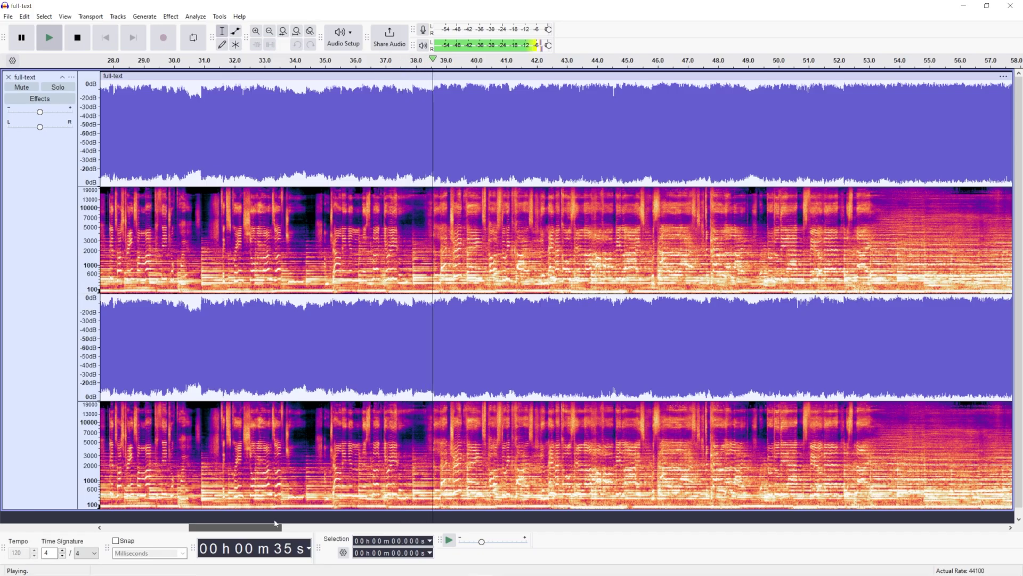
drag(274, 519, 288, 504)
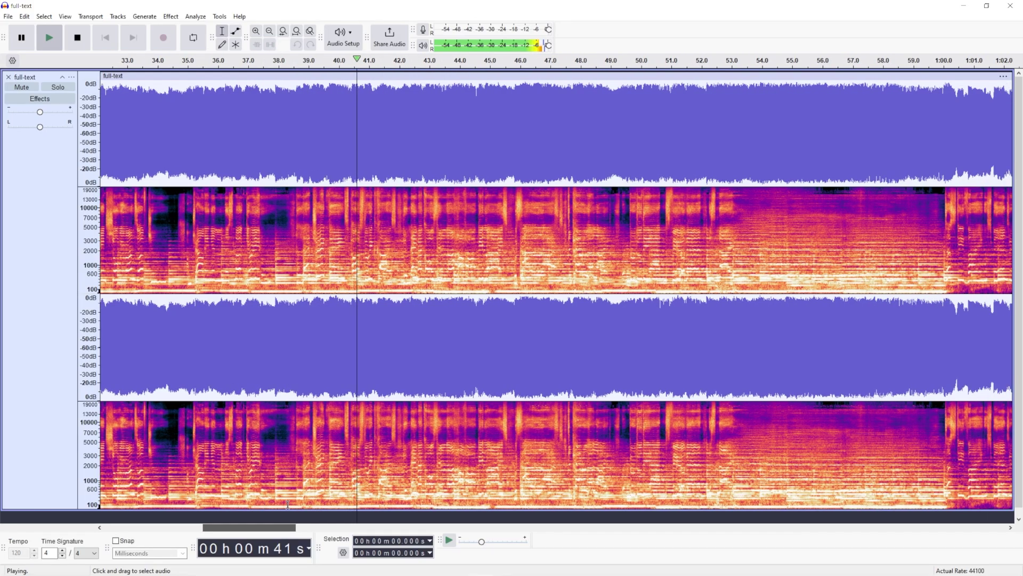
scroll(290, 502, right, 2)
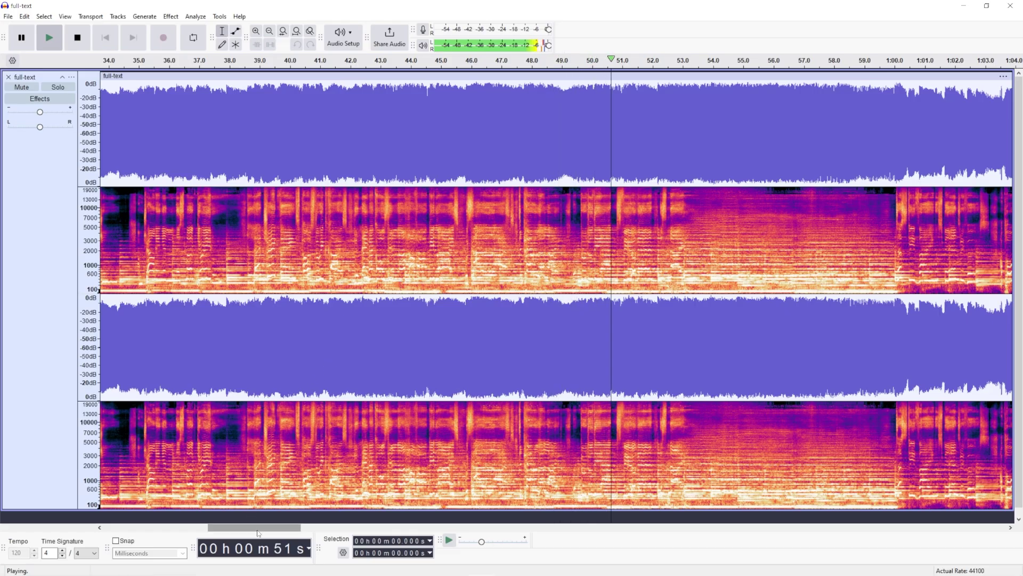
drag(257, 533, 299, 534)
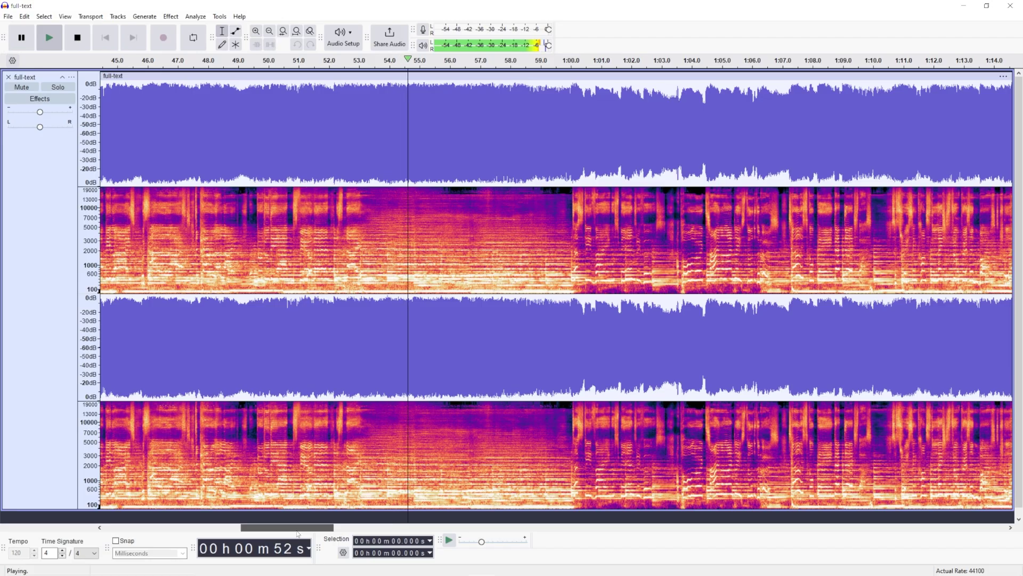
drag(298, 534, 301, 534)
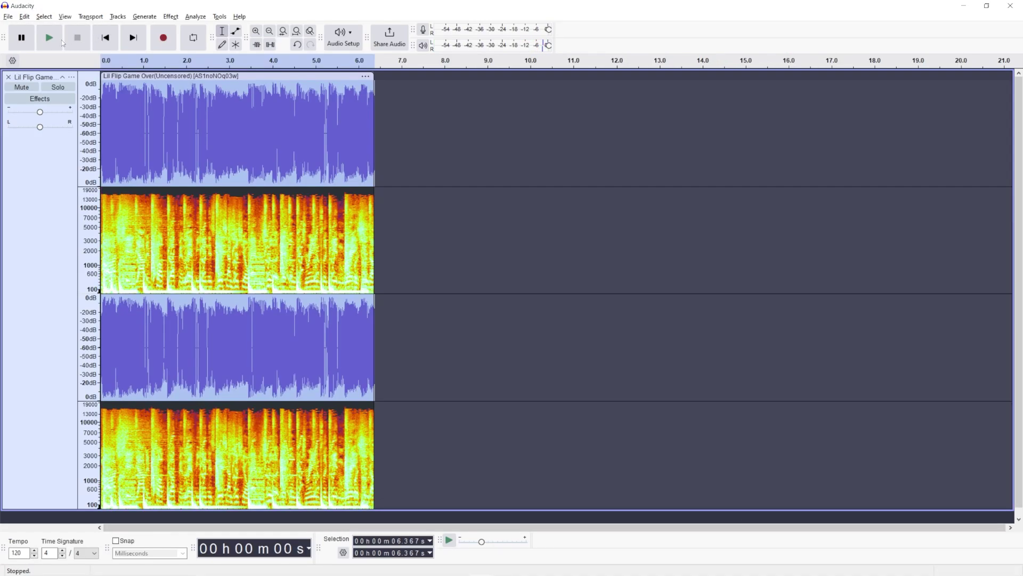
Play the short Game Over clip in Audacity.
click(48, 41)
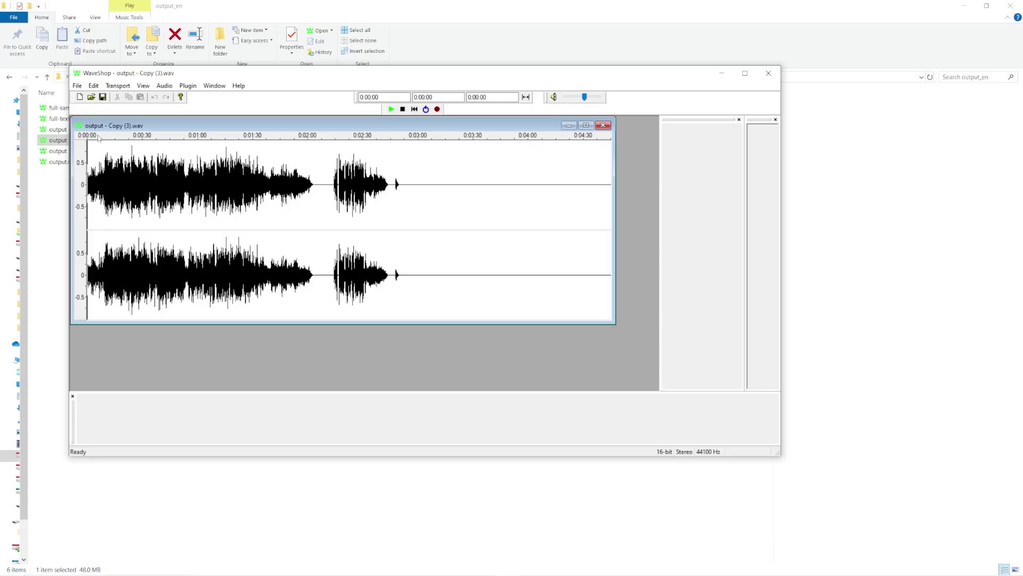
Play output - Copy (3).wav in WaveShop, then move on to listening to output.wav.
key(space)
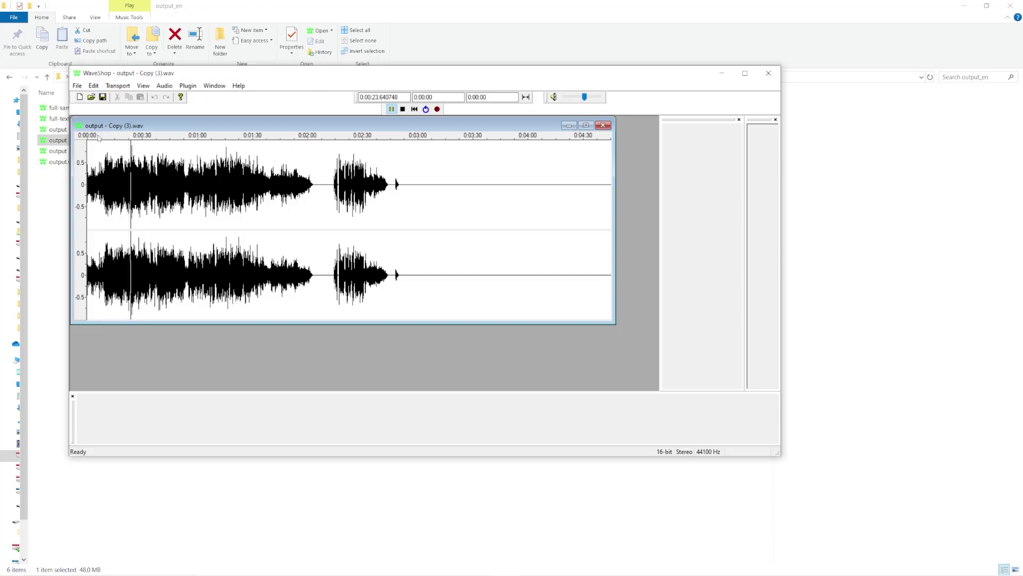
drag(58, 161, 78, 163)
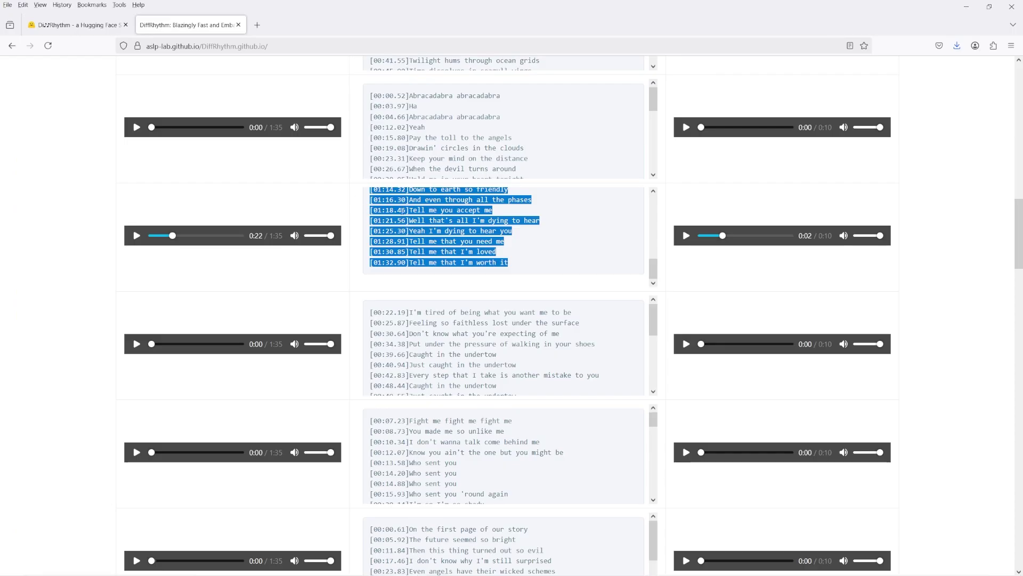
Clear the lyric selection and play the second-row demo song from near its start.
click(403, 210)
click(137, 235)
click(154, 235)
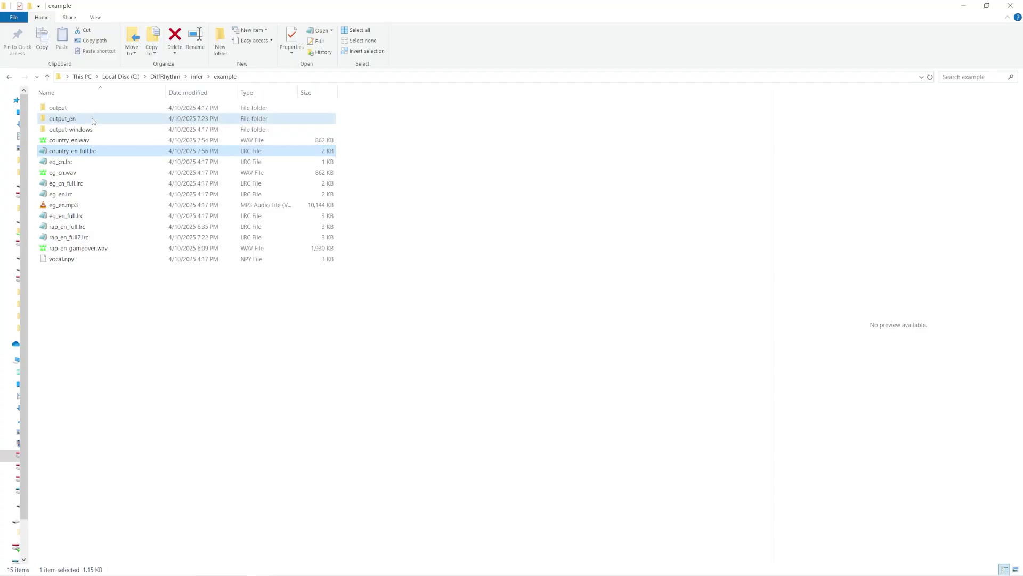
Open output.wav from the output_en folder in WaveShop and listen to it.
double_click(91, 119)
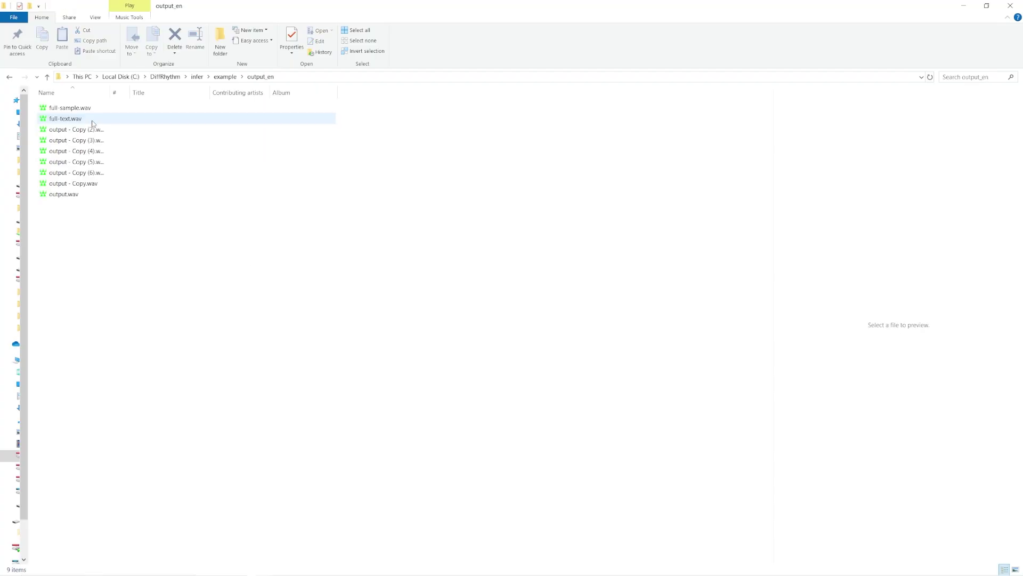
double_click(82, 195)
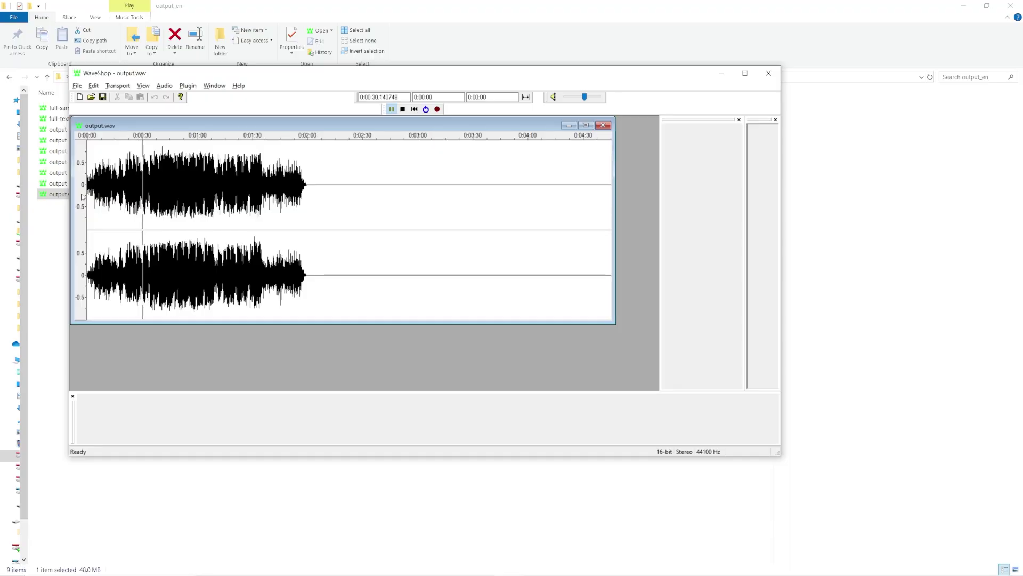
key(alt)
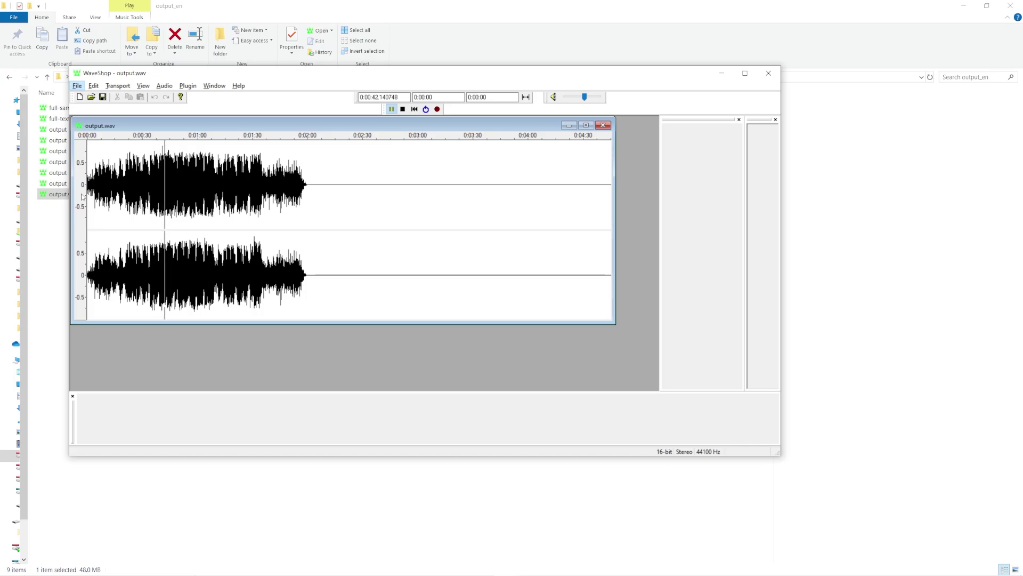
Close WaveShop and open country_en_full.lrc from the example folder in Notepad.
key(alt+F4)
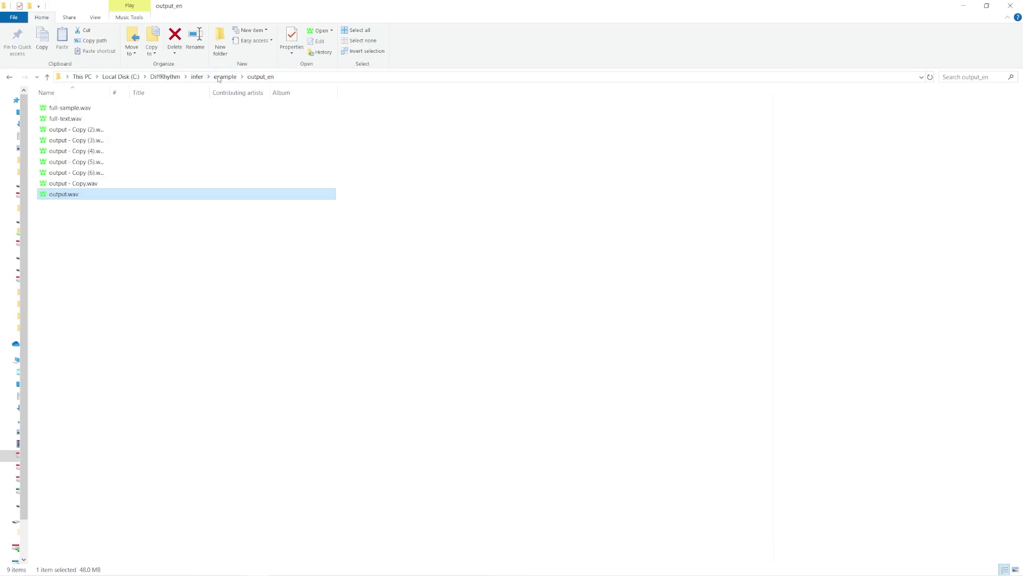
click(225, 76)
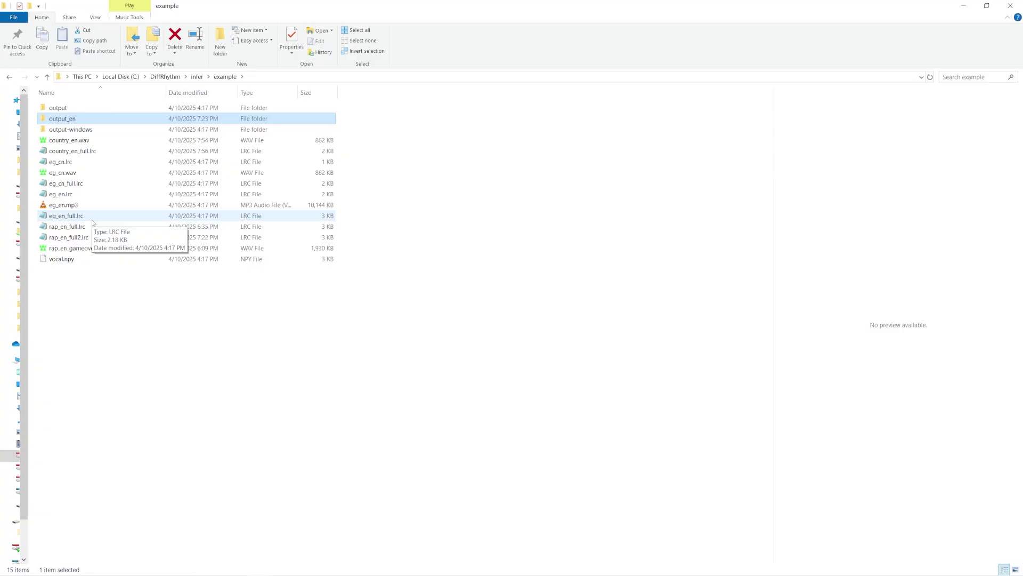
double_click(92, 151)
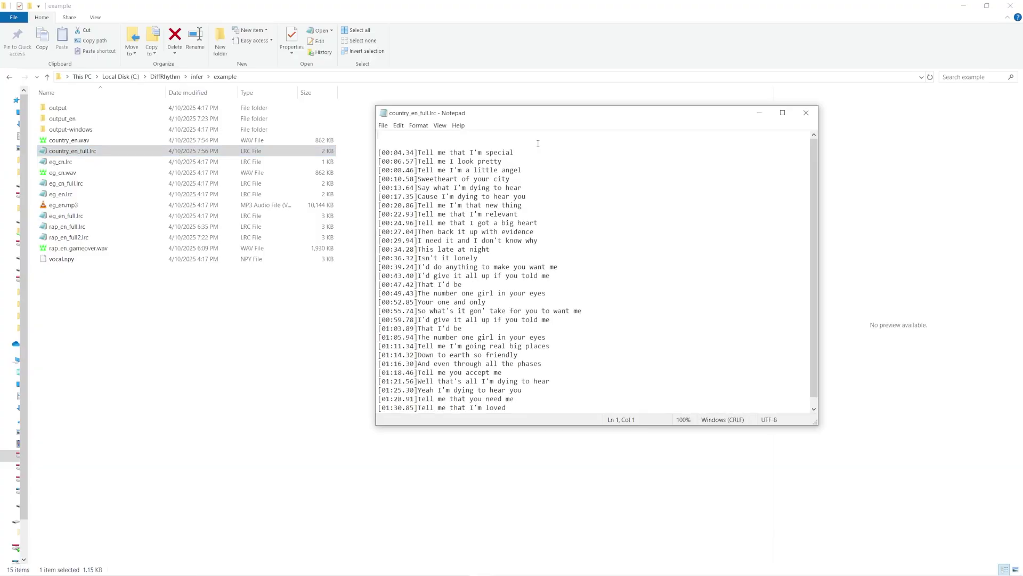
Replace the lyrics with the retimed version, delete the (Verse 3) and (Bridge) lines, and close.
key(Delete)
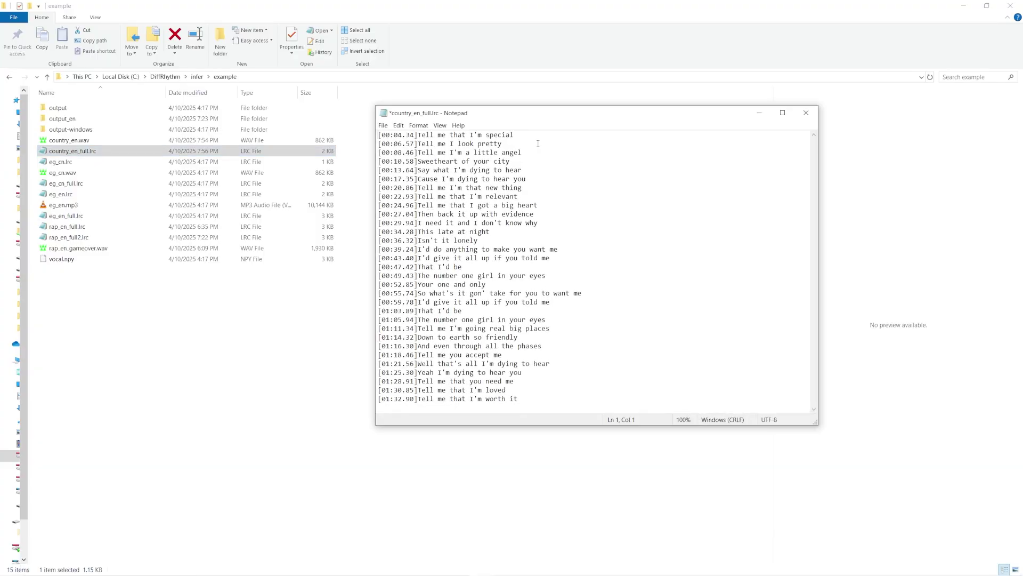
key(ctrl+a)
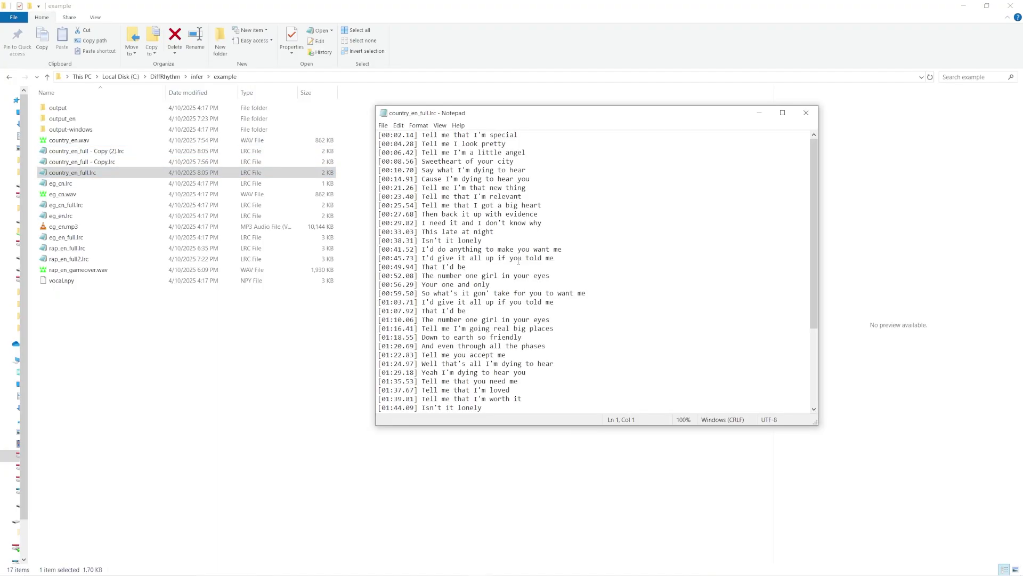
scroll(594, 272, down, 3)
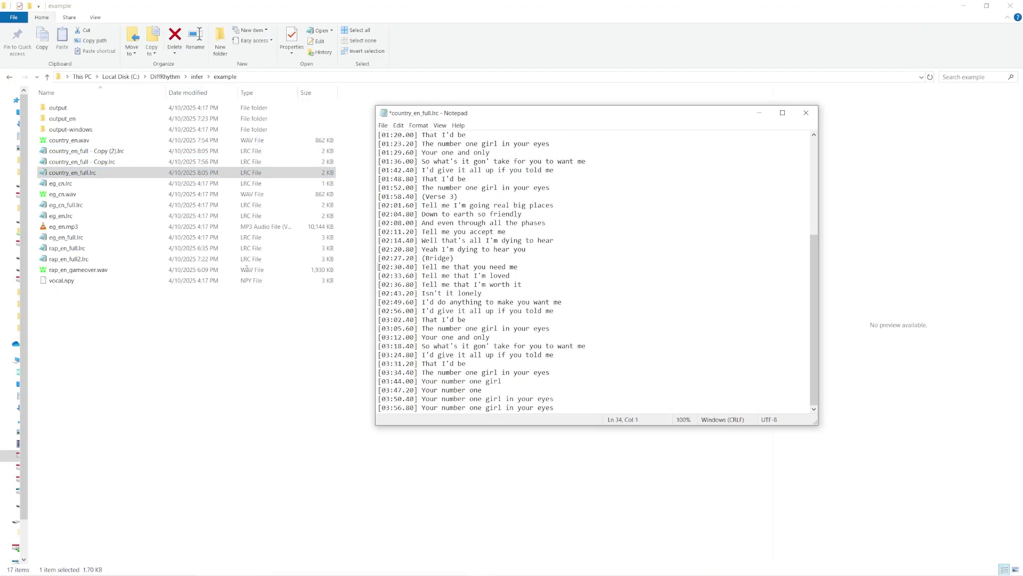
drag(453, 258, 526, 248)
key(Delete)
drag(457, 196, 550, 188)
key(Delete)
scroll(490, 163, up, 10)
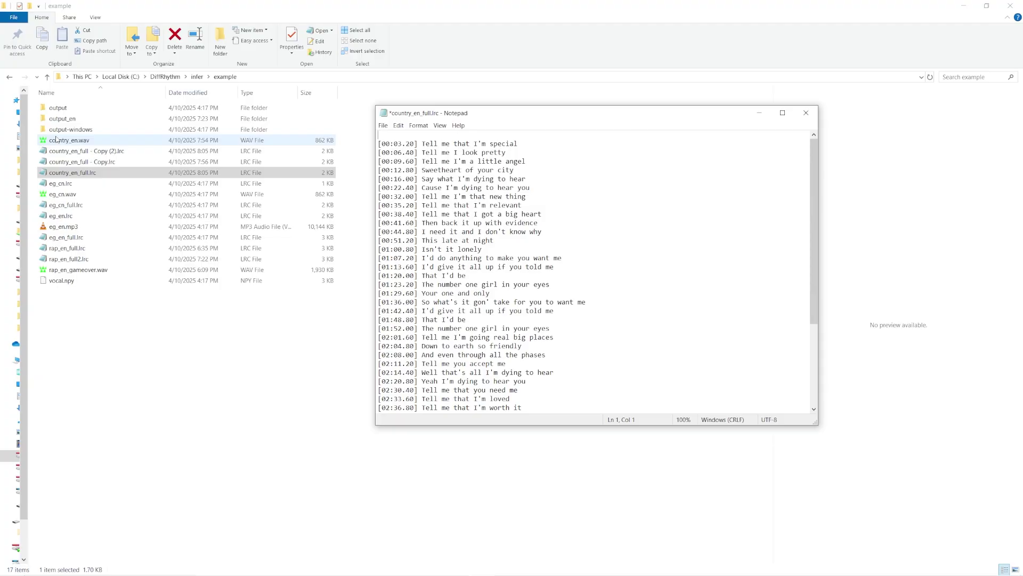
scroll(489, 267, down, 3)
key(alt+F4)
key(alt+Tab)
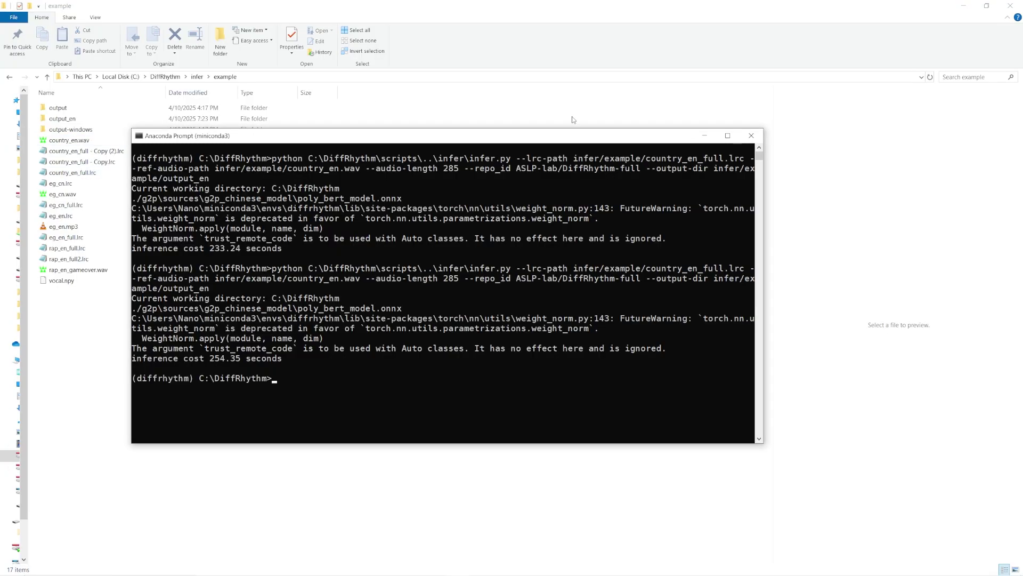
Open the new output.wav from output_en in WaveShop and play it.
double_click(195, 120)
double_click(86, 196)
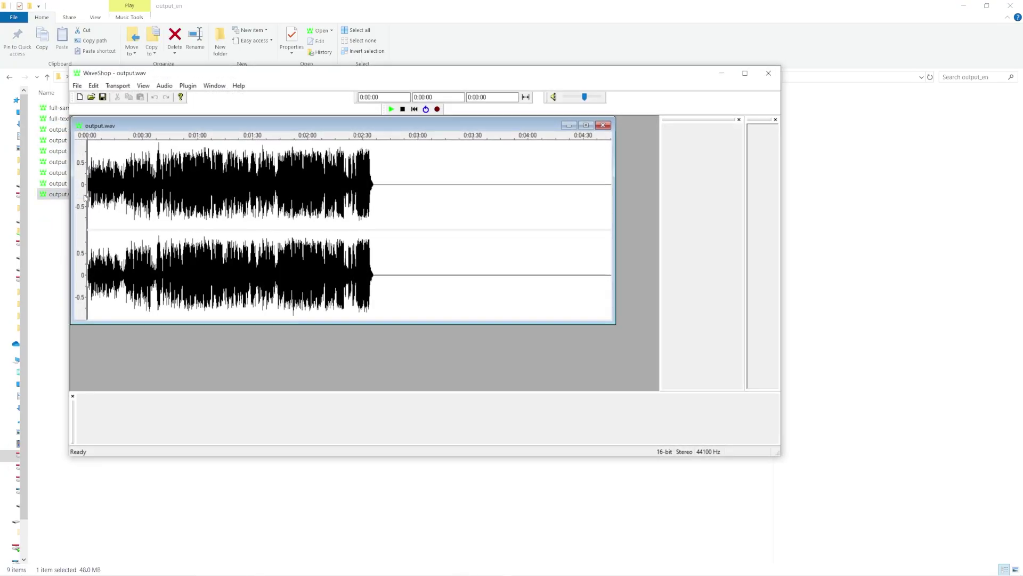
key(space)
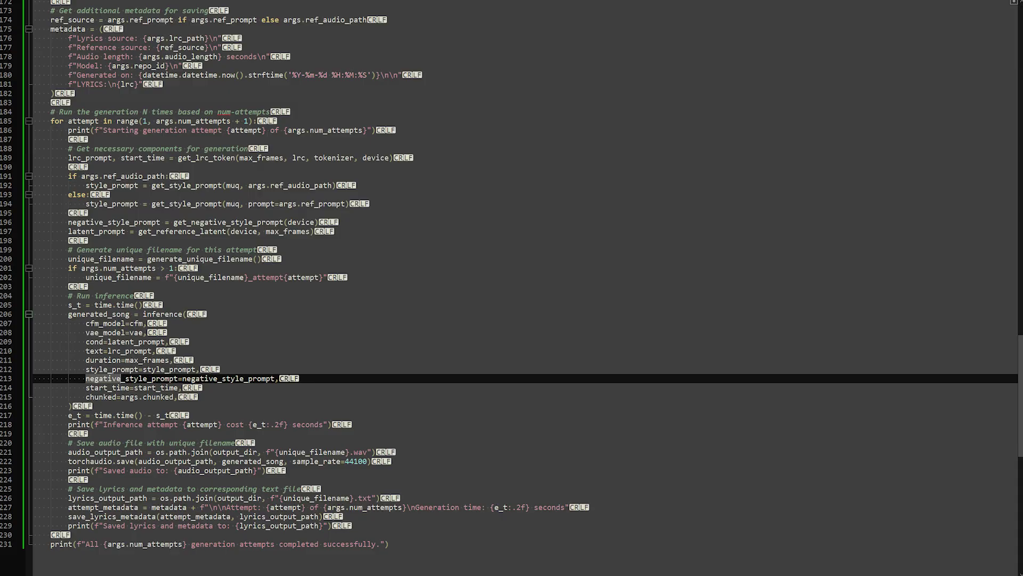
Scroll up to the prepare_model code that switches to the full DiffRhythm model.
scroll(511, 288, up, 20)
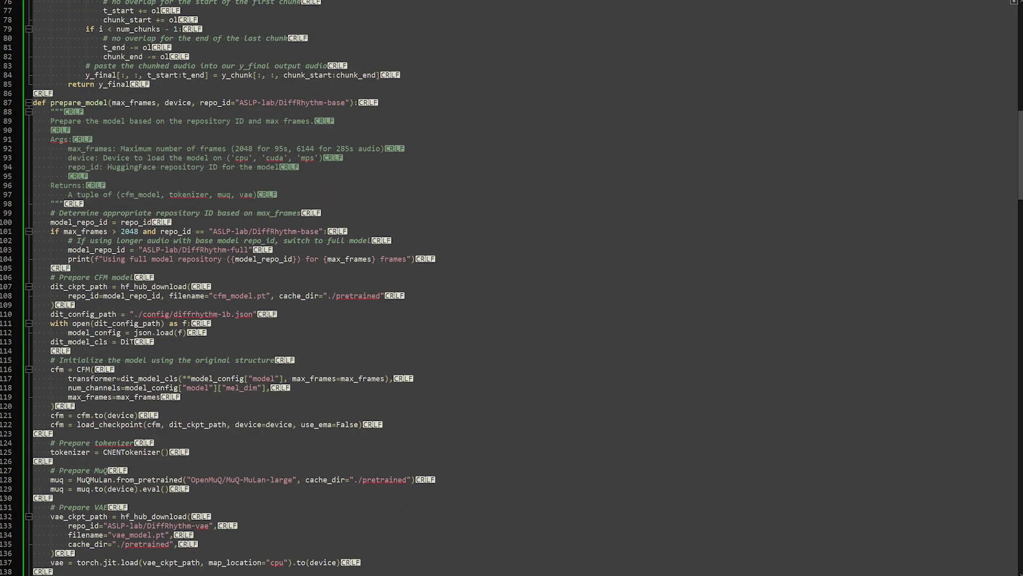